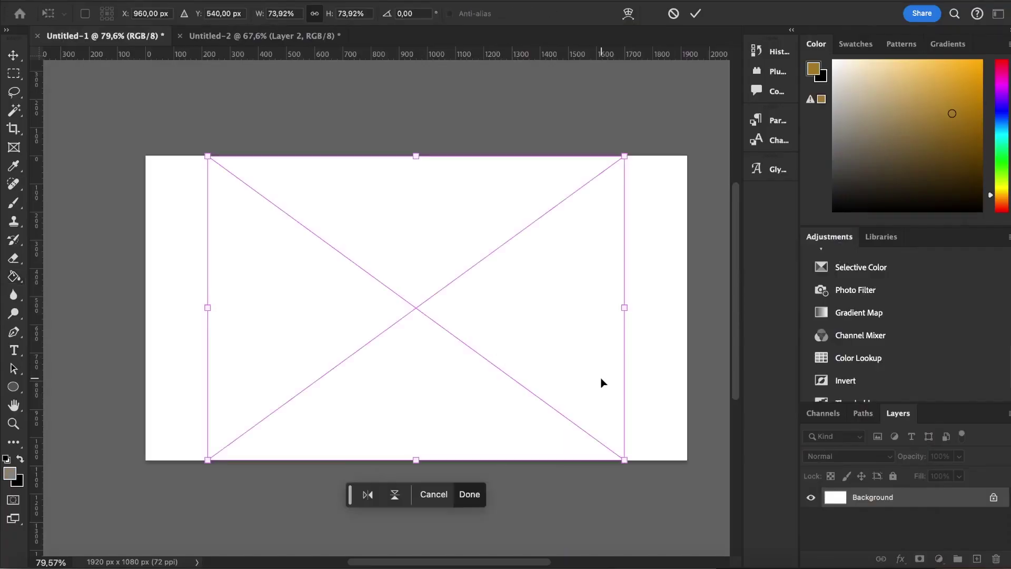
Step: Scale the placed woman photo to 96% and move it up to fill the canvas
drag(625, 307, 688, 311)
drag(207, 311, 157, 291)
drag(308, 300, 307, 259)
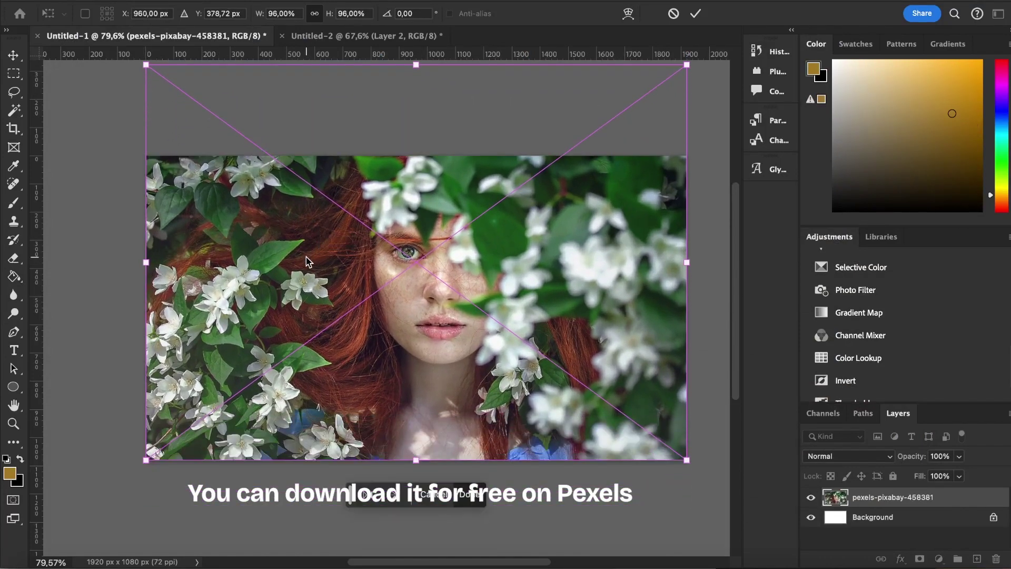
key(Return)
key(g)
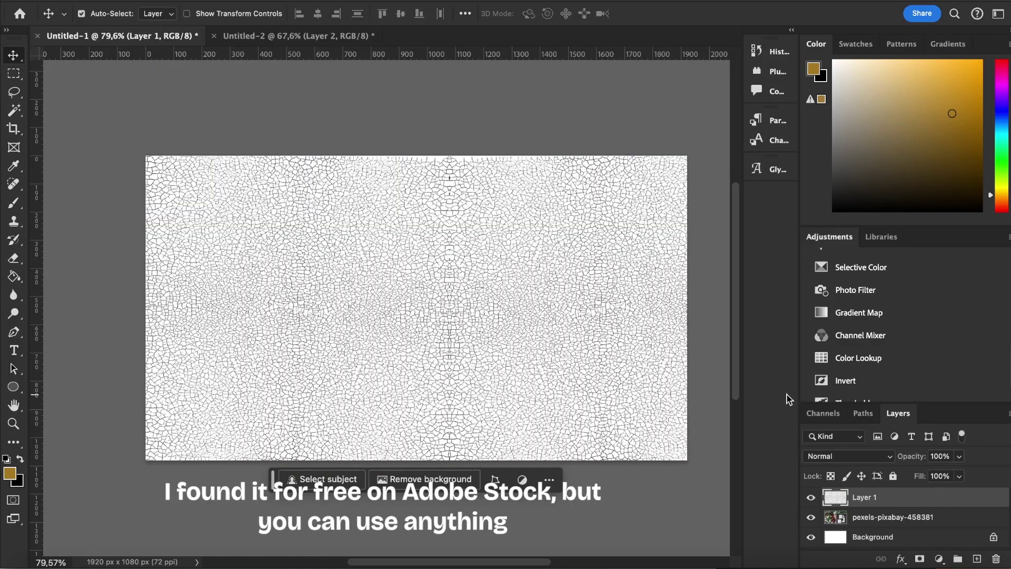
Step: Blend the crackle texture Layer 1 in Multiply, then hide and lock it
click(838, 456)
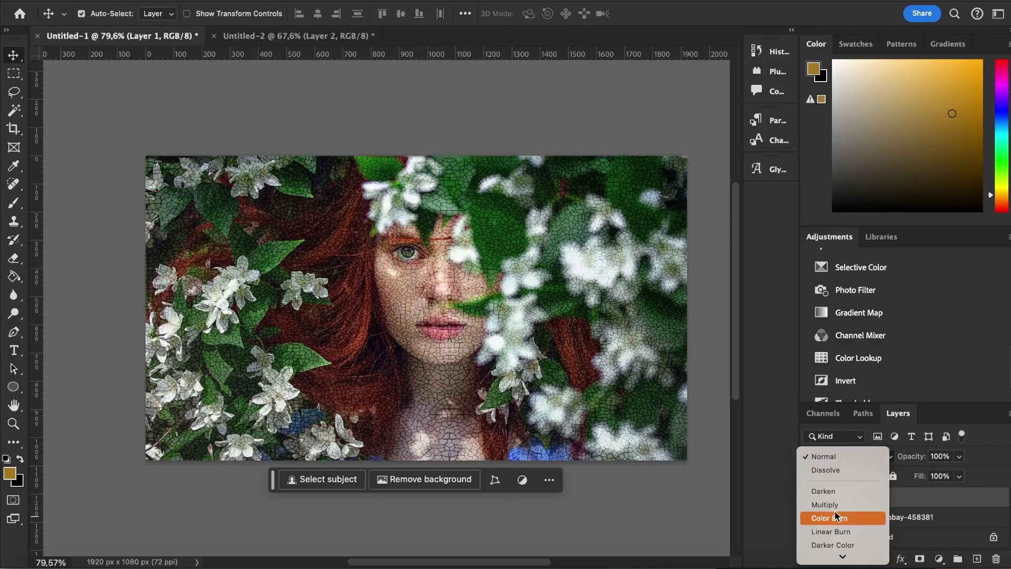
click(834, 505)
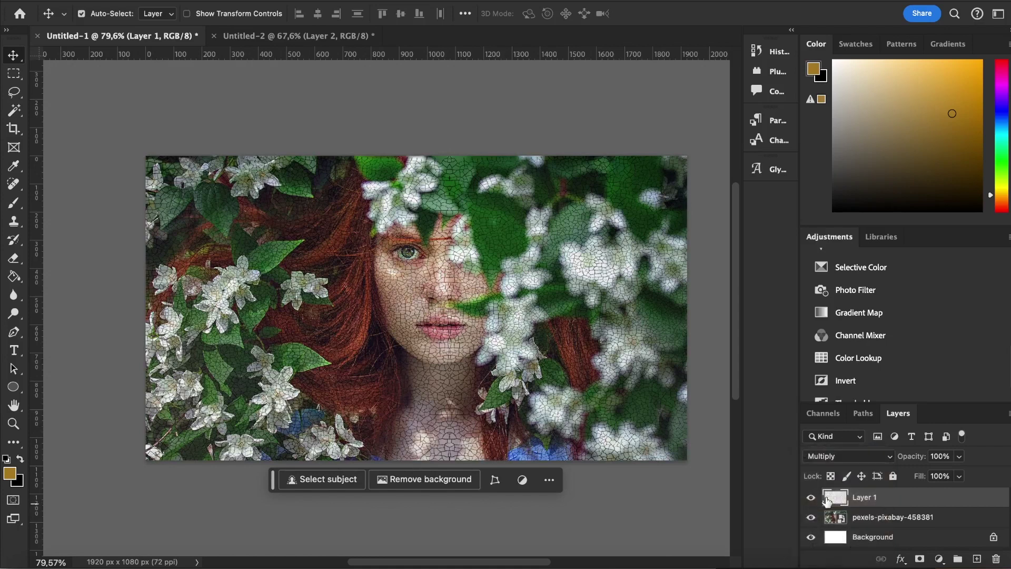
click(812, 498)
click(893, 476)
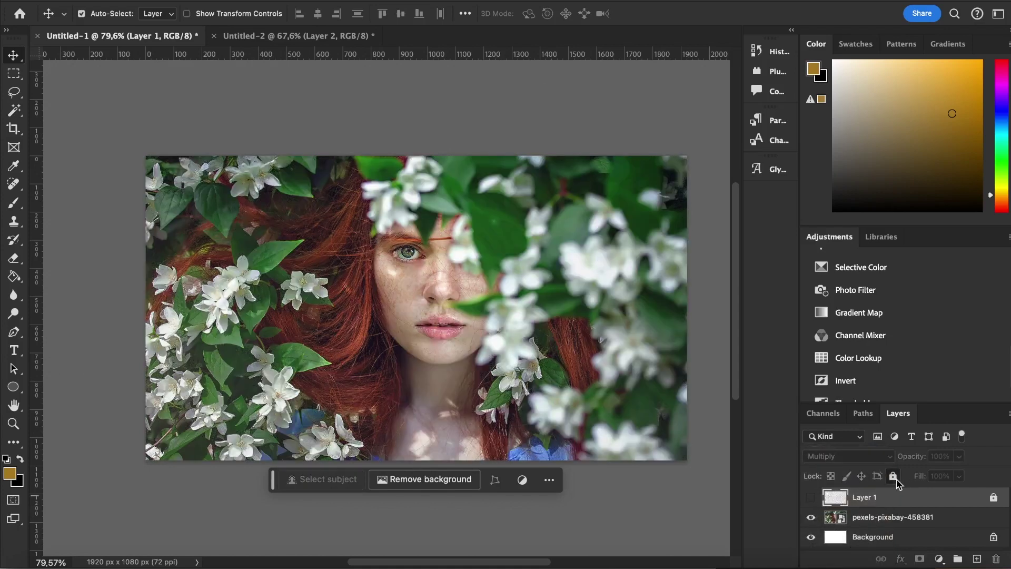
Step: Rename the texture layer to 'Craquelure'
double_click(872, 497)
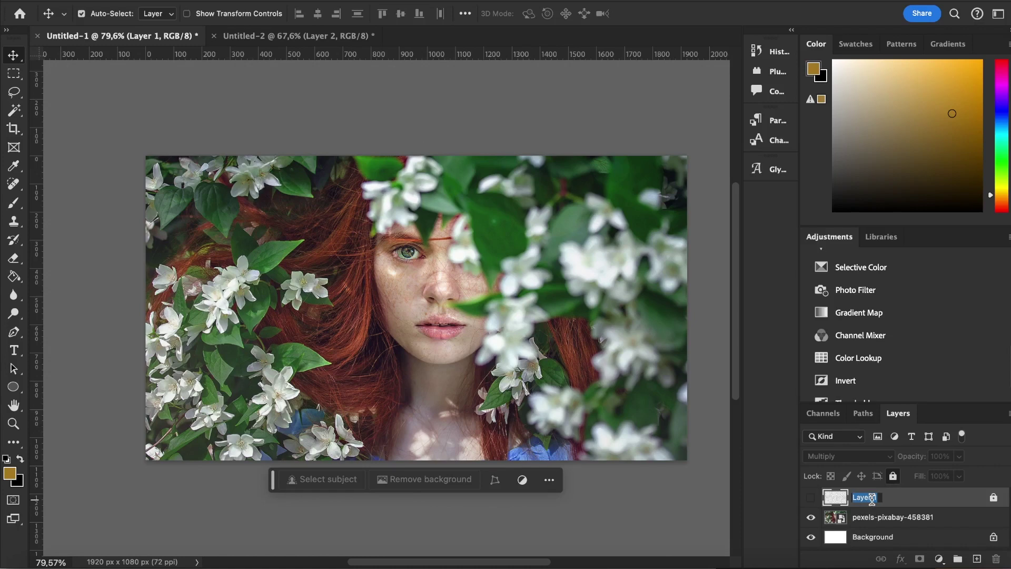
text(Craquelure)
click(835, 517)
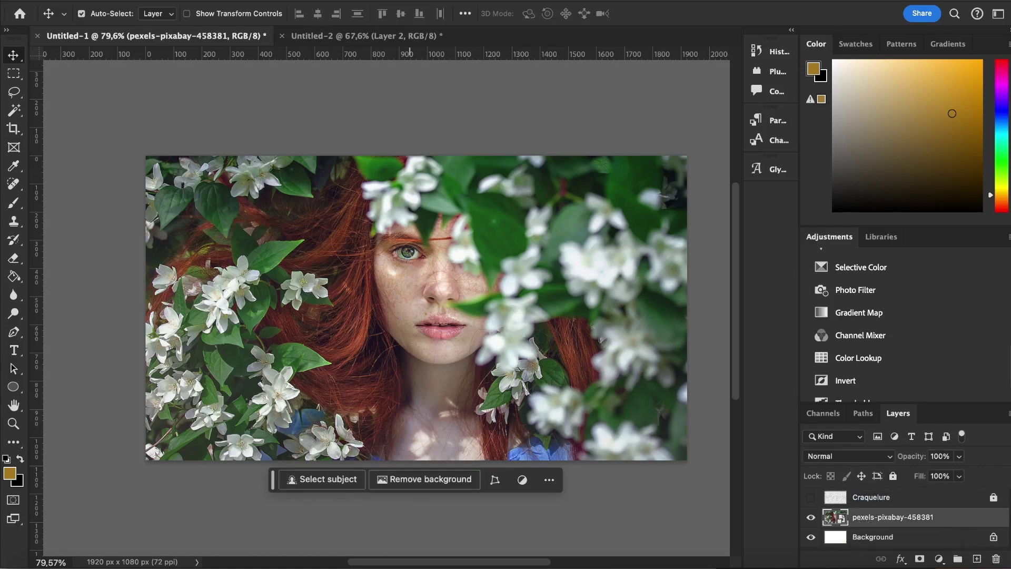
Step: Open the Oil Paint filter and set Stylization 2 and Cleanliness 7
mouse_move(389, 250)
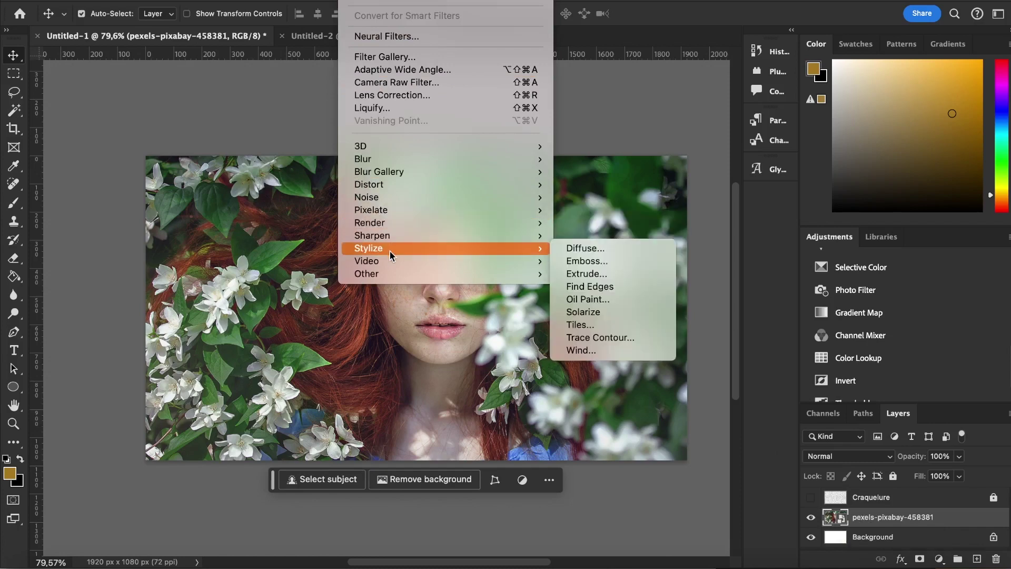
click(588, 299)
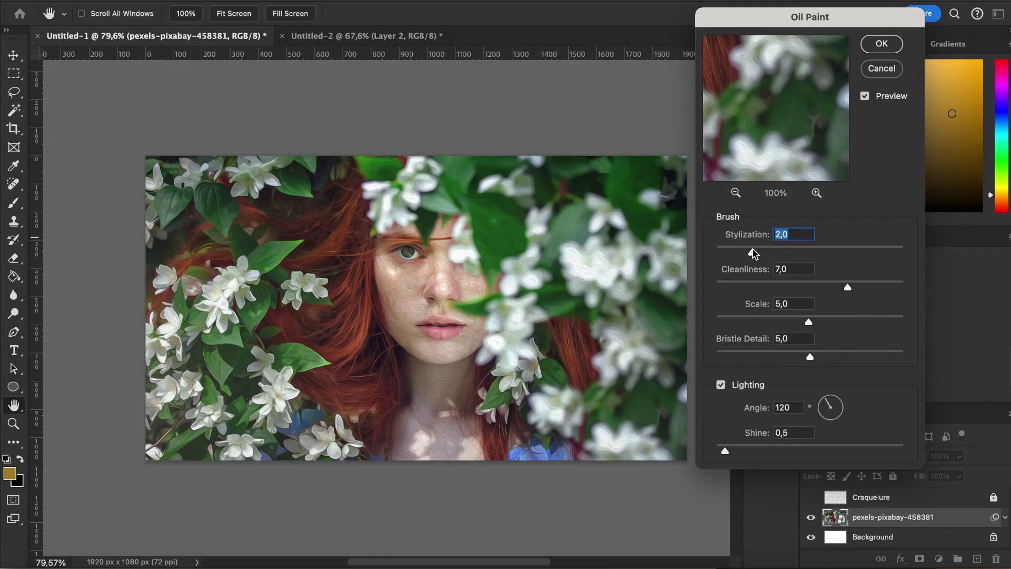
drag(753, 251, 728, 254)
mouse_move(848, 253)
mouse_down()
mouse_move(904, 253)
mouse_move(769, 271)
mouse_move(749, 259)
mouse_up()
text(2)
drag(848, 288, 910, 296)
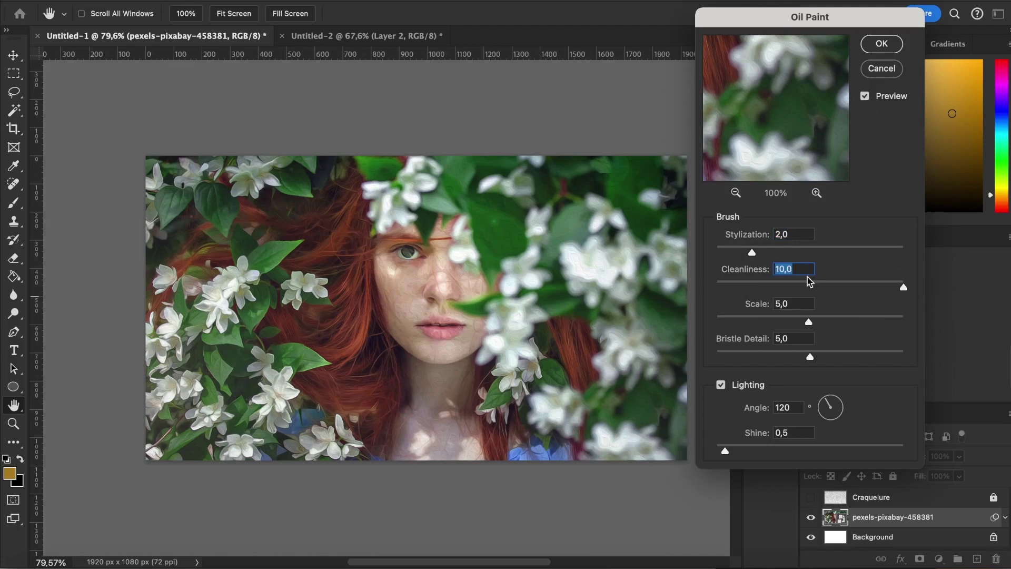
text(5)
double_click(780, 266)
text(7)
Step: Set the Oil Paint brush Scale to 2.3 and Bristle Detail to 5
drag(810, 322, 719, 322)
click(711, 324)
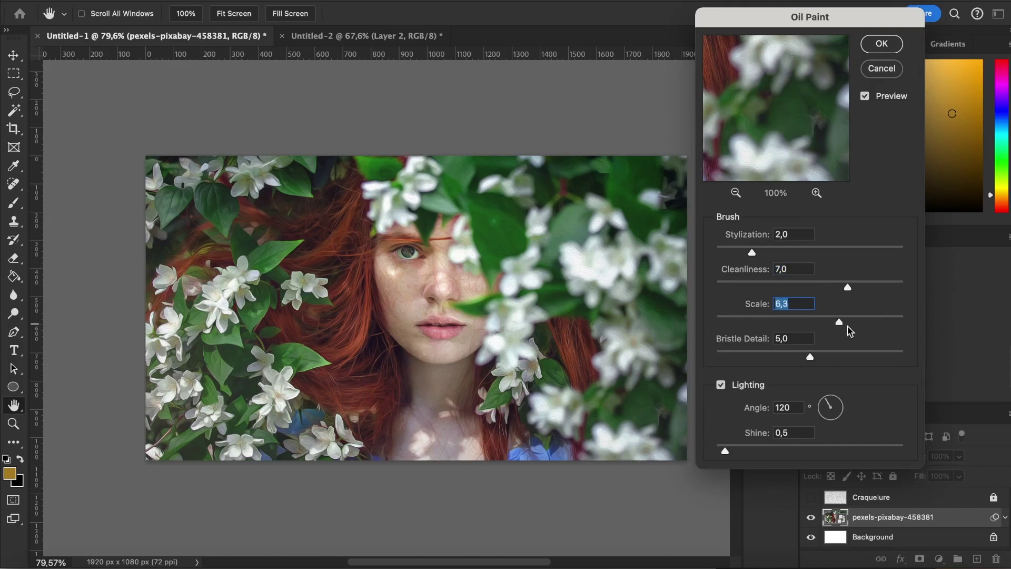
drag(847, 326, 899, 333)
drag(898, 327, 790, 328)
drag(810, 356, 720, 357)
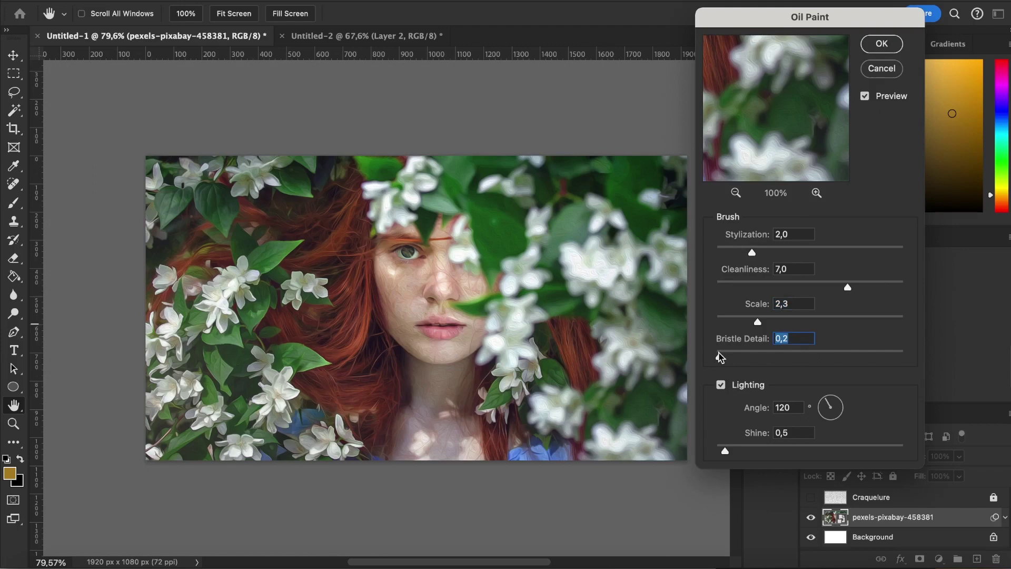
drag(870, 357, 889, 357)
text(5)
key(Return)
Step: Set the Oil Paint lighting Angle to 120
double_click(787, 404)
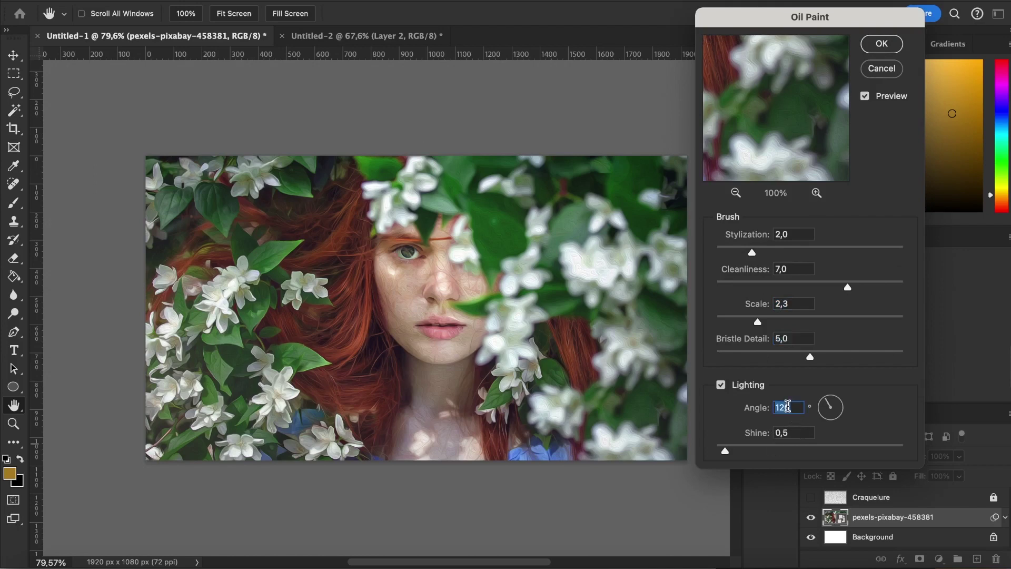
text(60)
double_click(787, 408)
text(120)
Step: Apply the Oil Paint filter and briefly compare it with the crackle texture
click(881, 45)
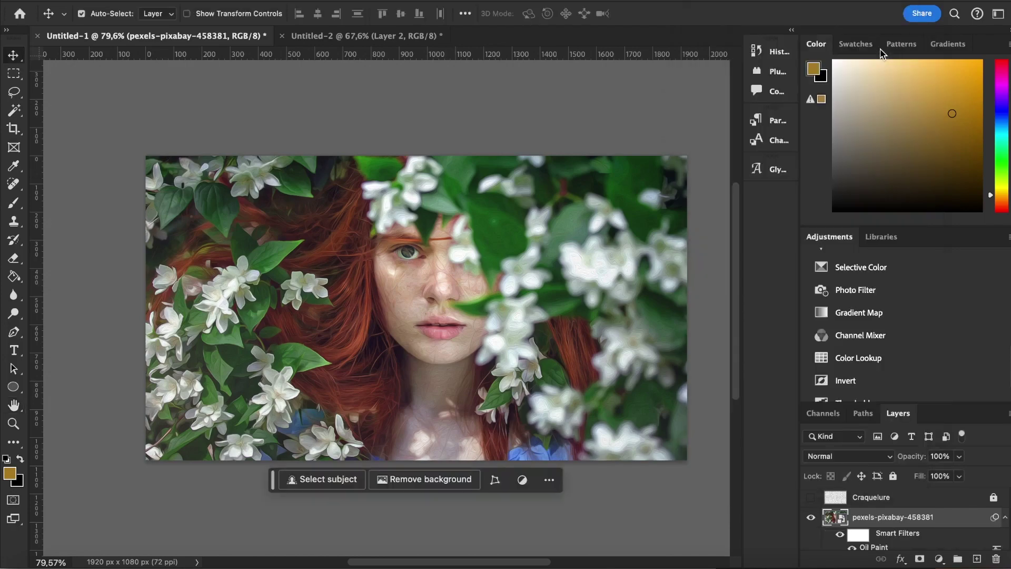
click(811, 498)
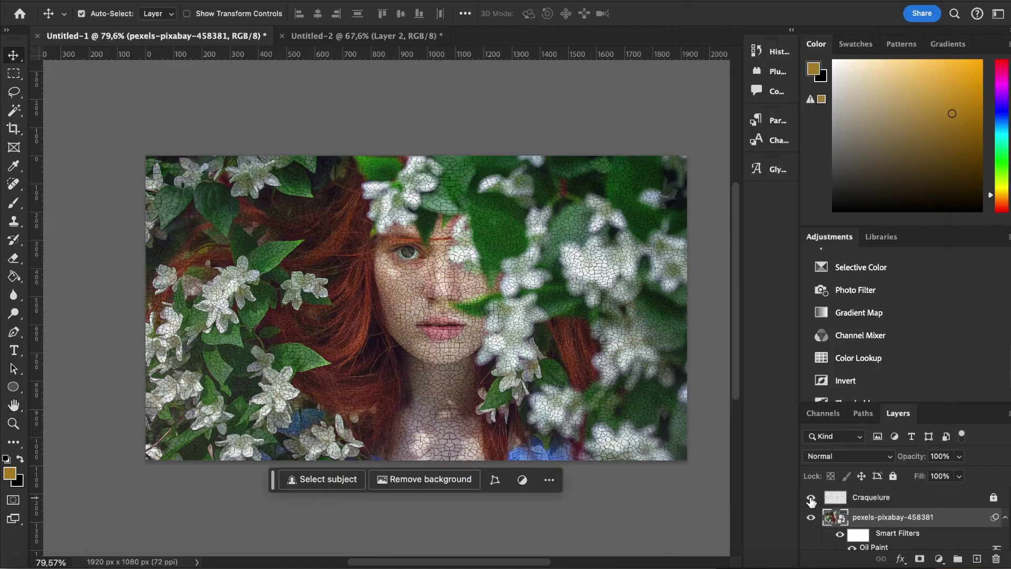
click(811, 499)
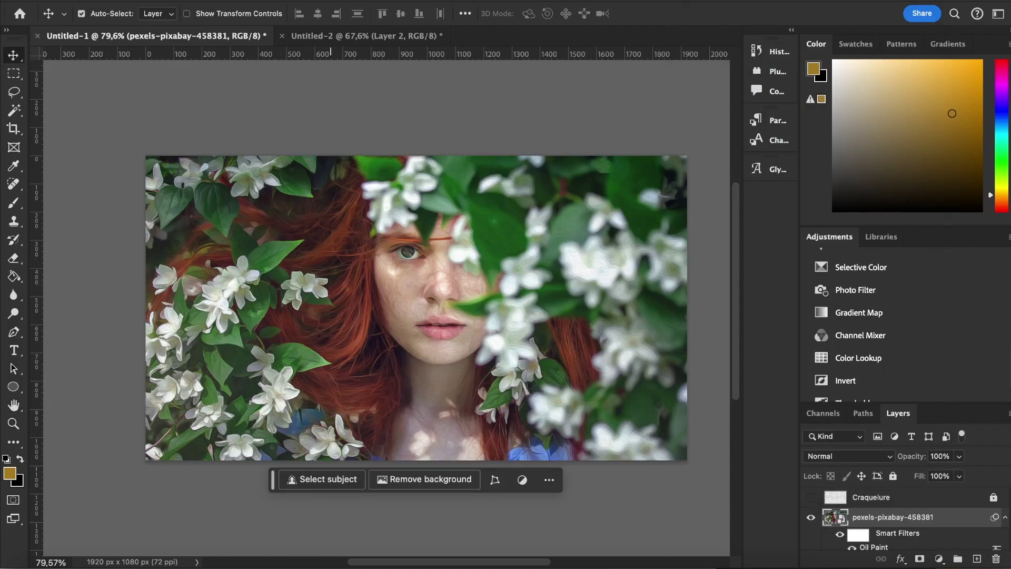
Step: Apply Unsharp Mask with Amount 130%, Radius 2 px and Threshold 50 levels
click(358, 1)
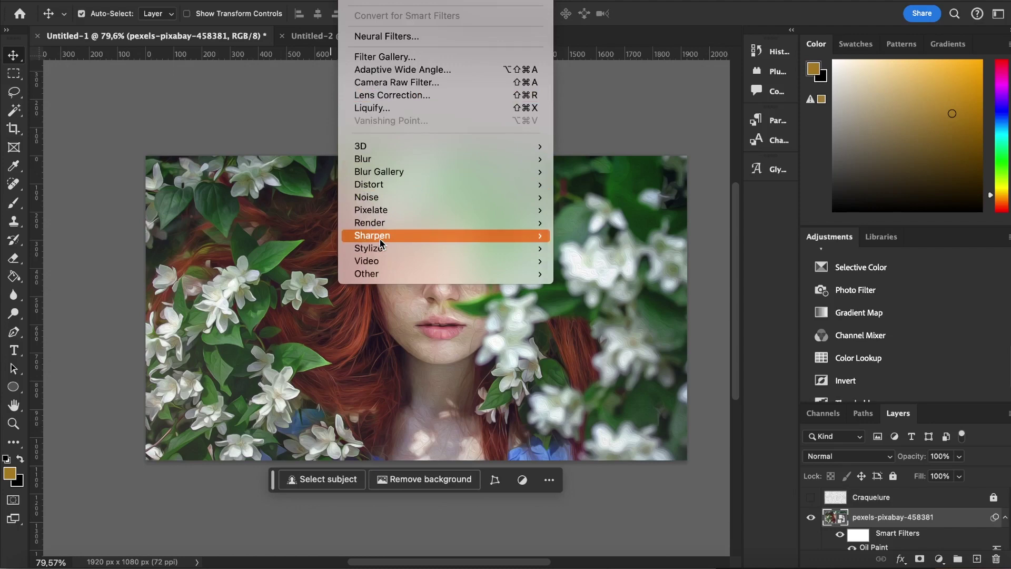
mouse_move(380, 236)
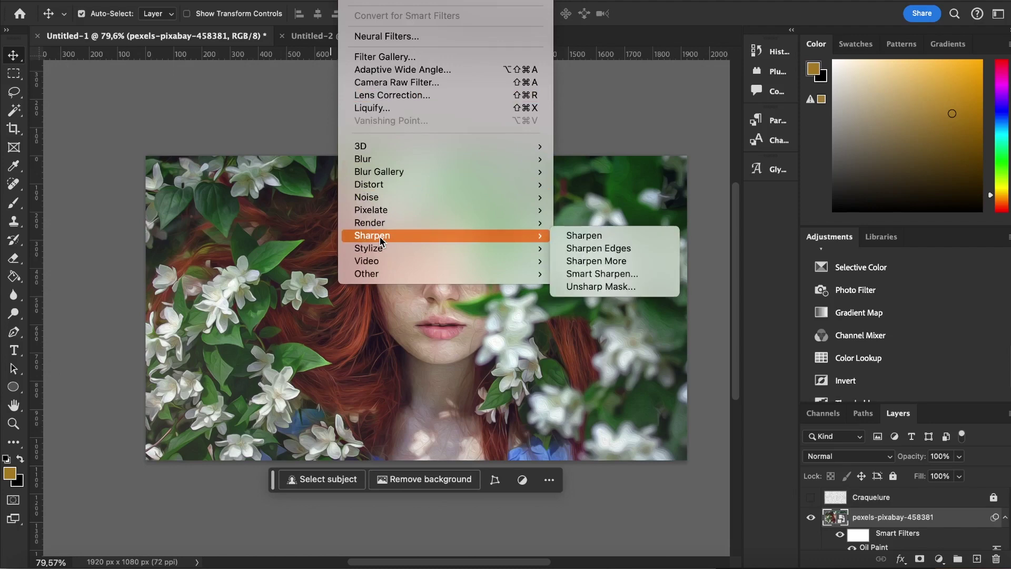
click(593, 288)
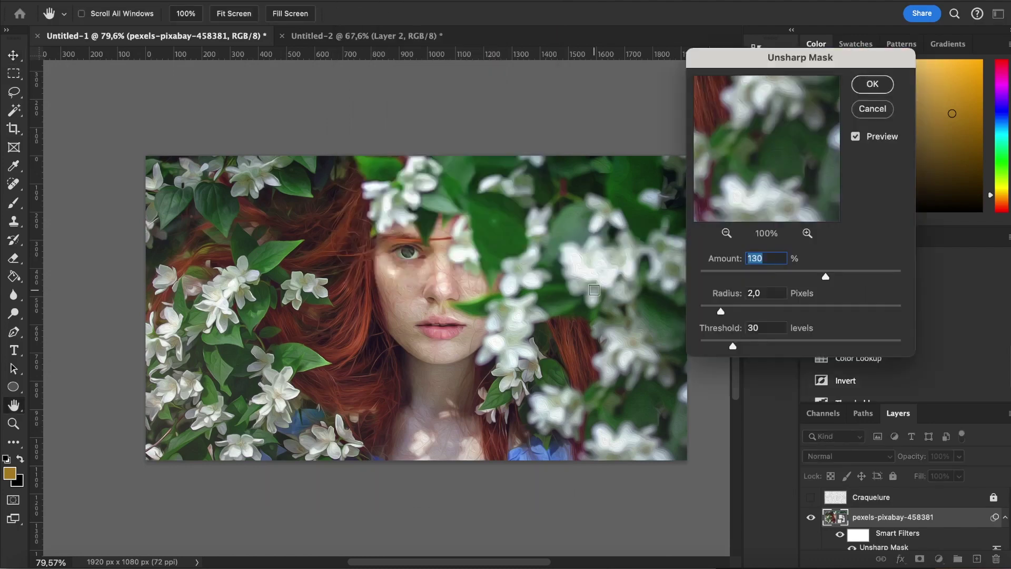
drag(824, 276, 857, 279)
text(130)
drag(721, 311, 884, 313)
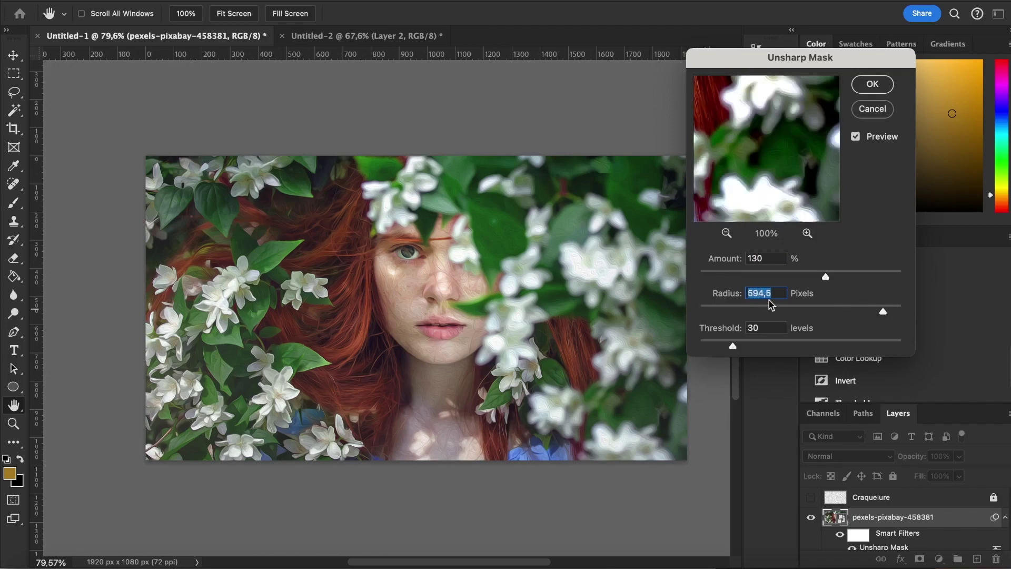
text(2)
double_click(768, 329)
text(50)
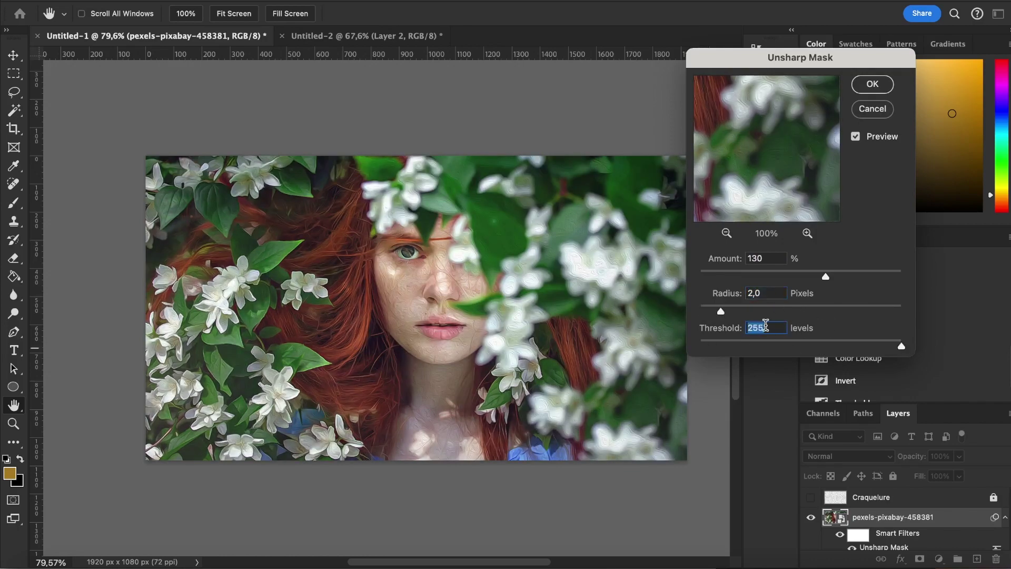
click(869, 85)
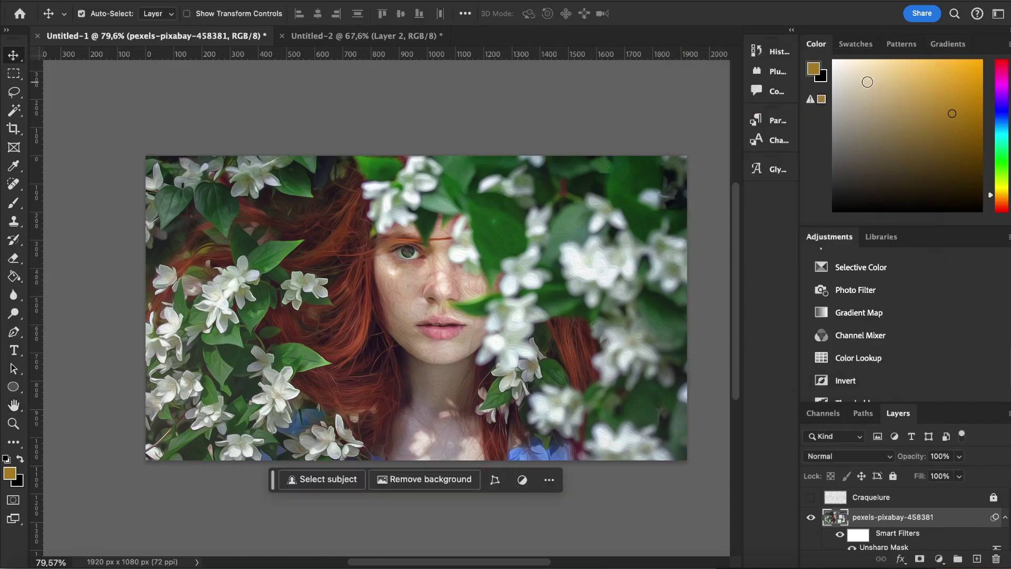
Step: Inspect the painted photo up close, then show and select the Craquelure layer
scroll(477, 239, up, 5)
scroll(477, 239, right, 10)
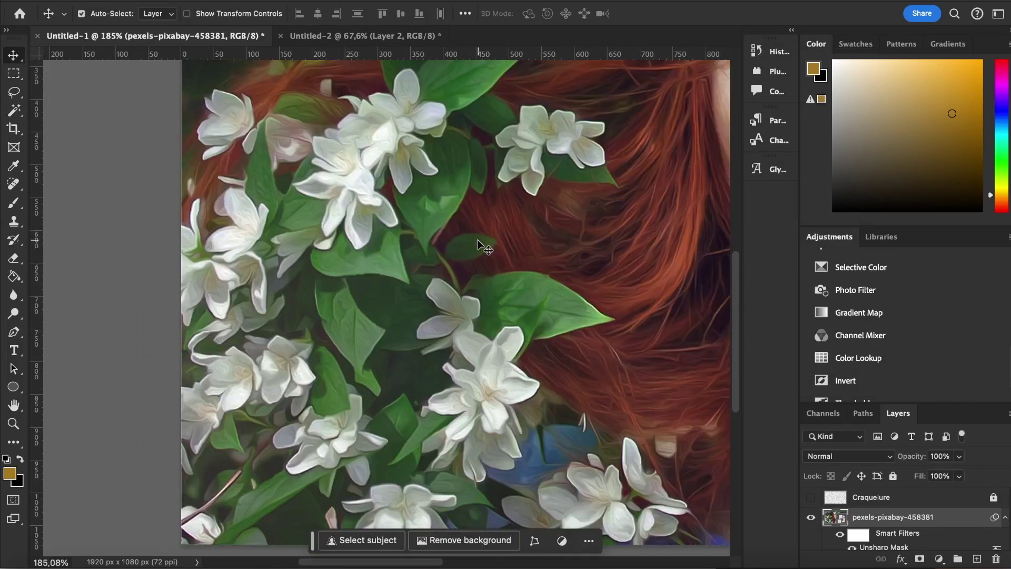
scroll(477, 240, down, 5)
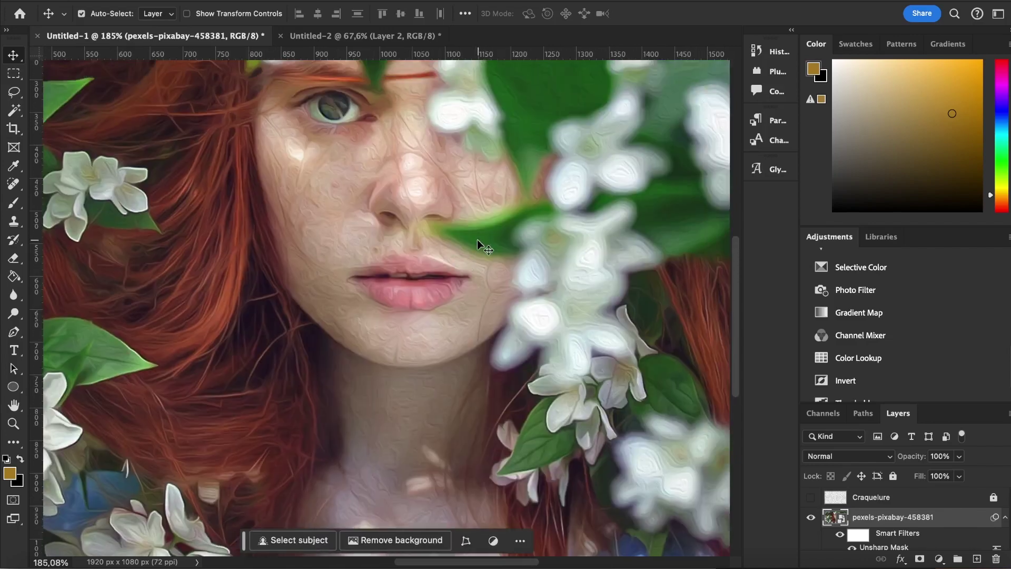
scroll(477, 239, down, 1)
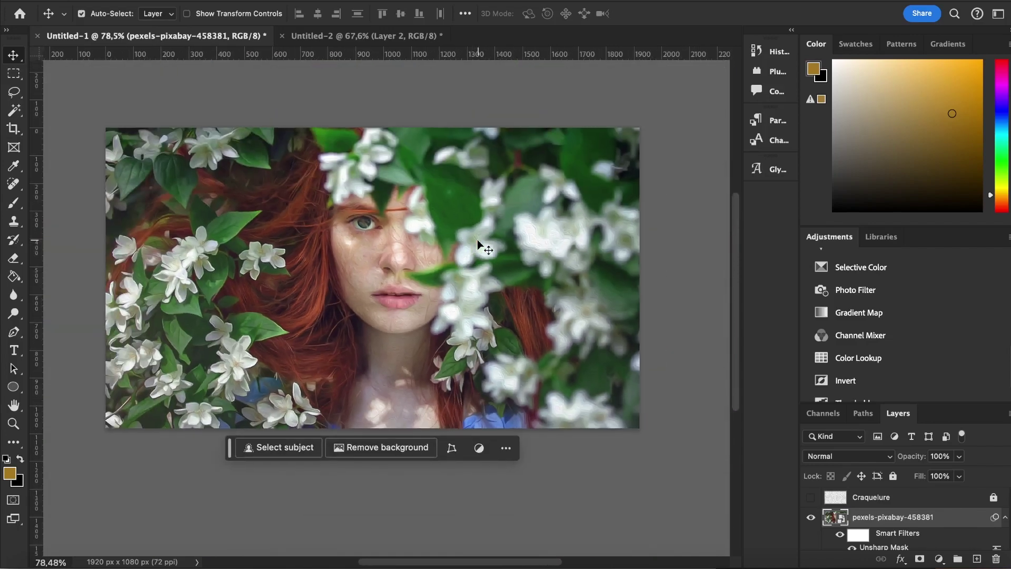
scroll(477, 239, left, 3)
scroll(477, 239, up, 1)
scroll(478, 239, right, 1)
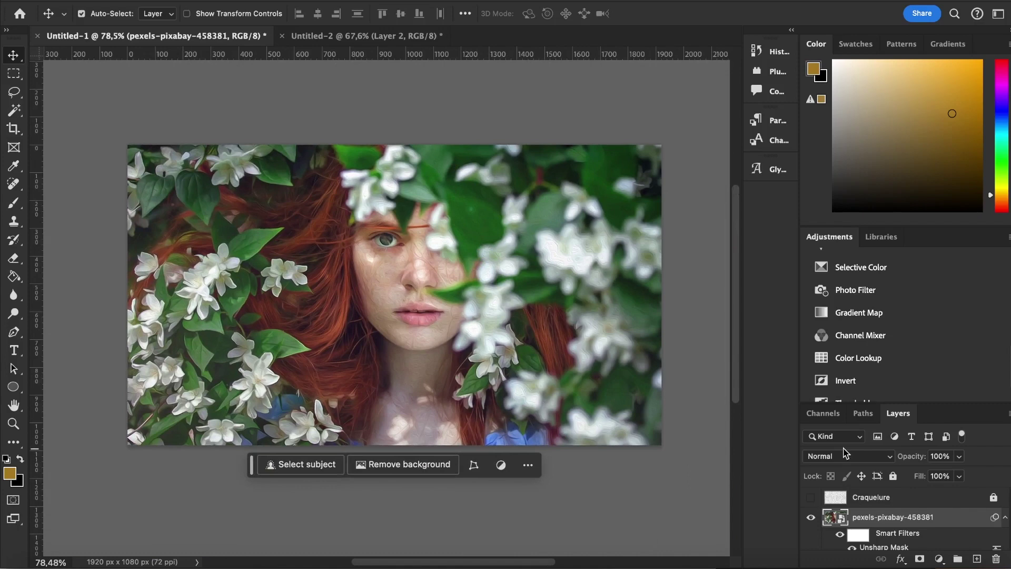
click(810, 497)
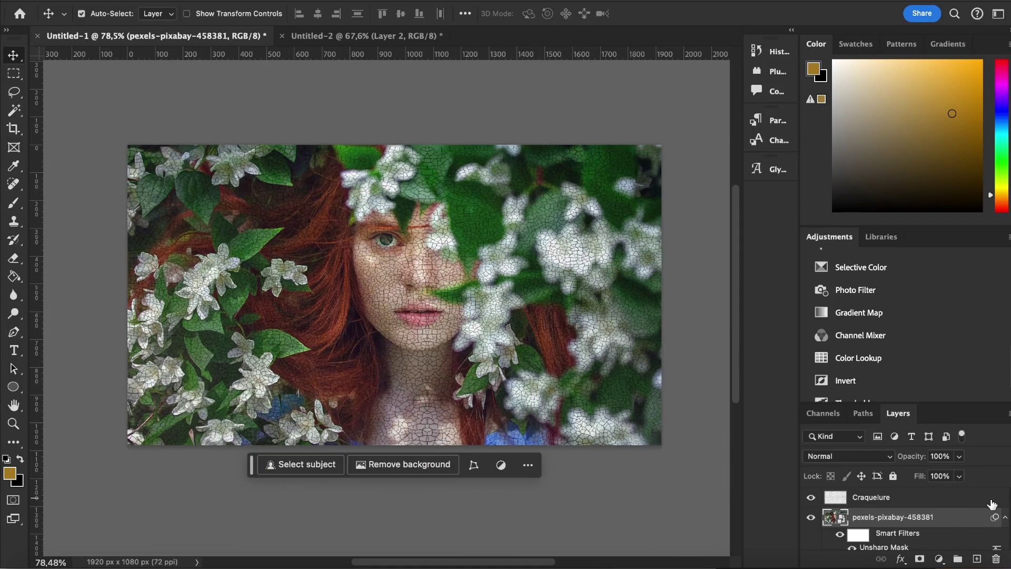
click(943, 502)
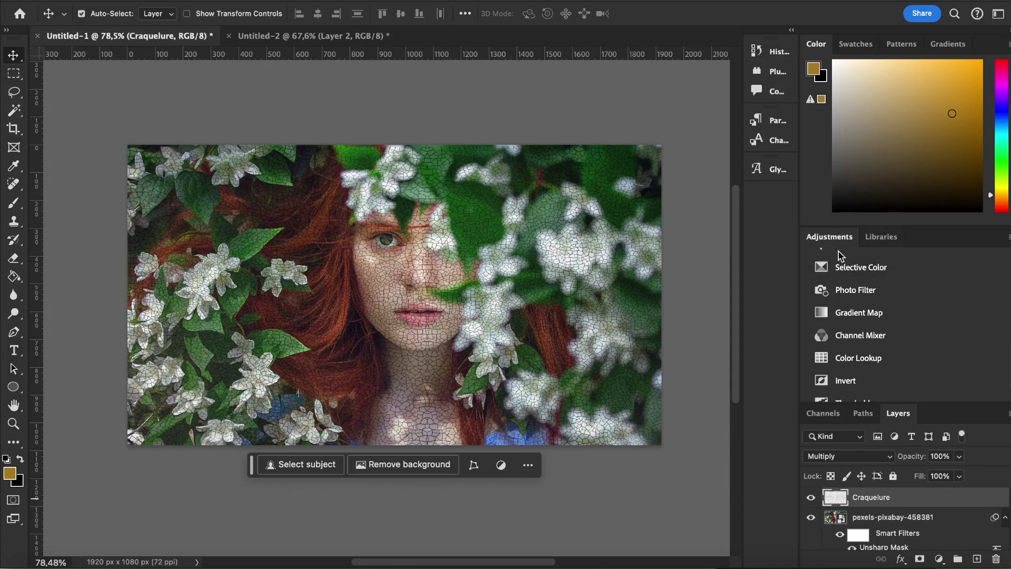
Step: Add a Warming Filter (LBA) Photo Filter with raised density, then select Craquelure's opacity
click(848, 292)
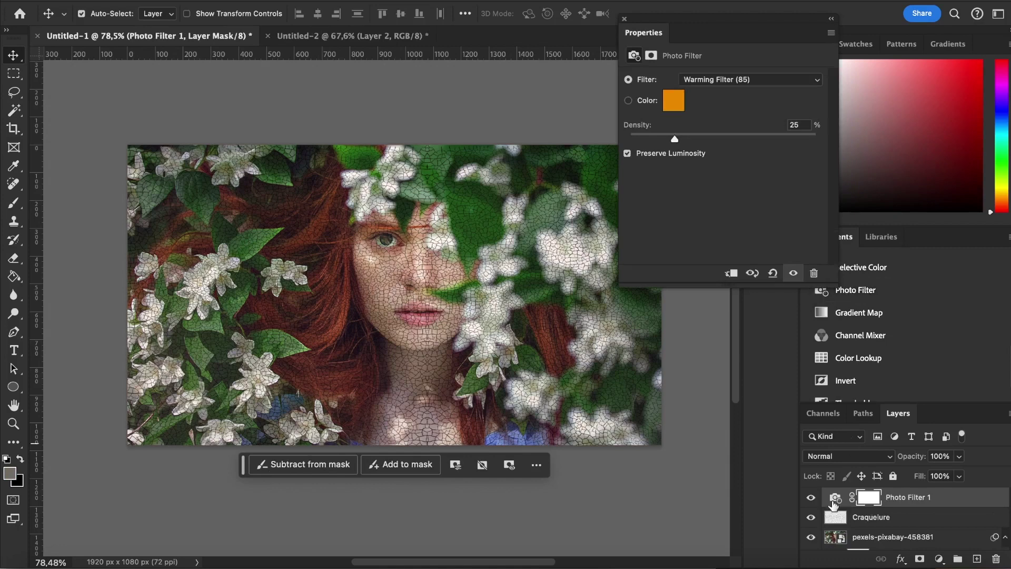
click(730, 93)
click(731, 90)
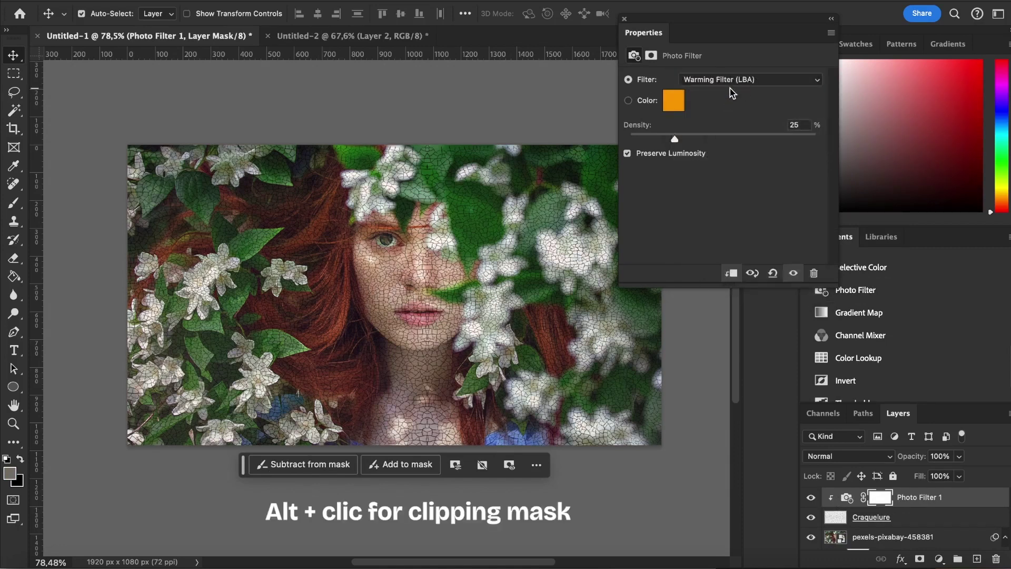
click(731, 93)
click(710, 72)
drag(675, 139, 714, 146)
click(624, 19)
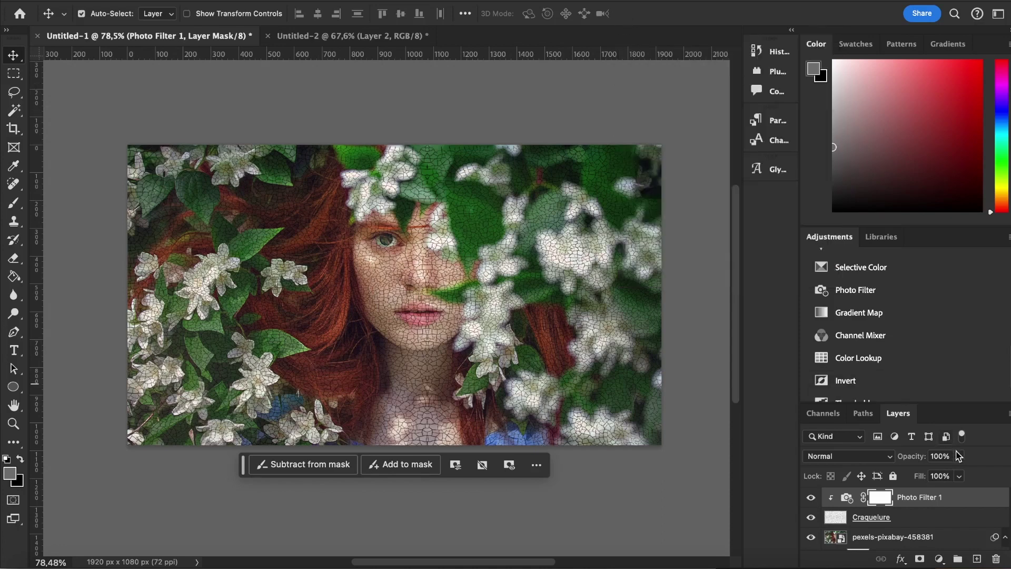
click(837, 517)
click(959, 456)
Step: Lower the Craquelure layer's opacity to 63%
drag(959, 474, 932, 476)
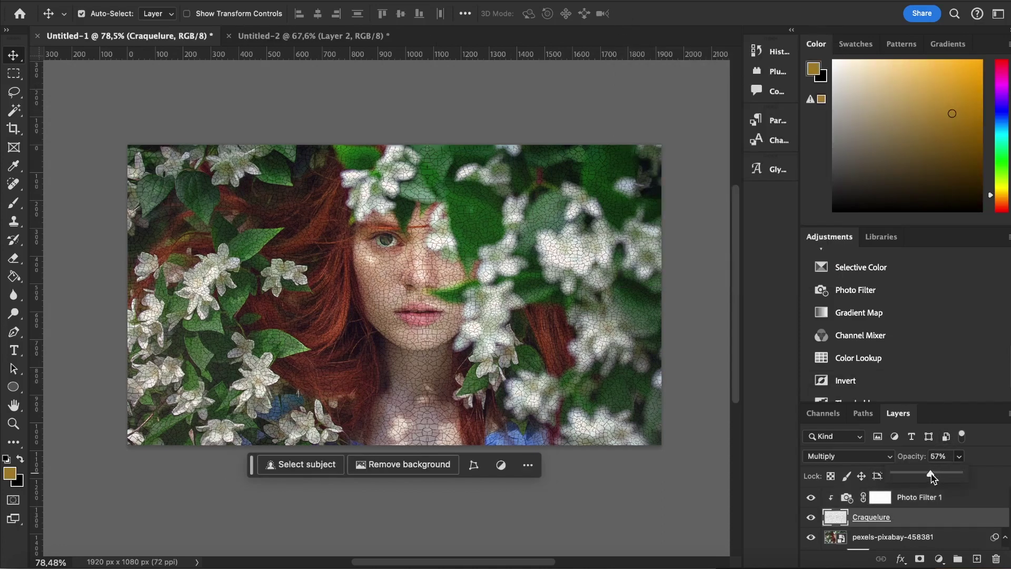
click(902, 524)
scroll(337, 394, up, 5)
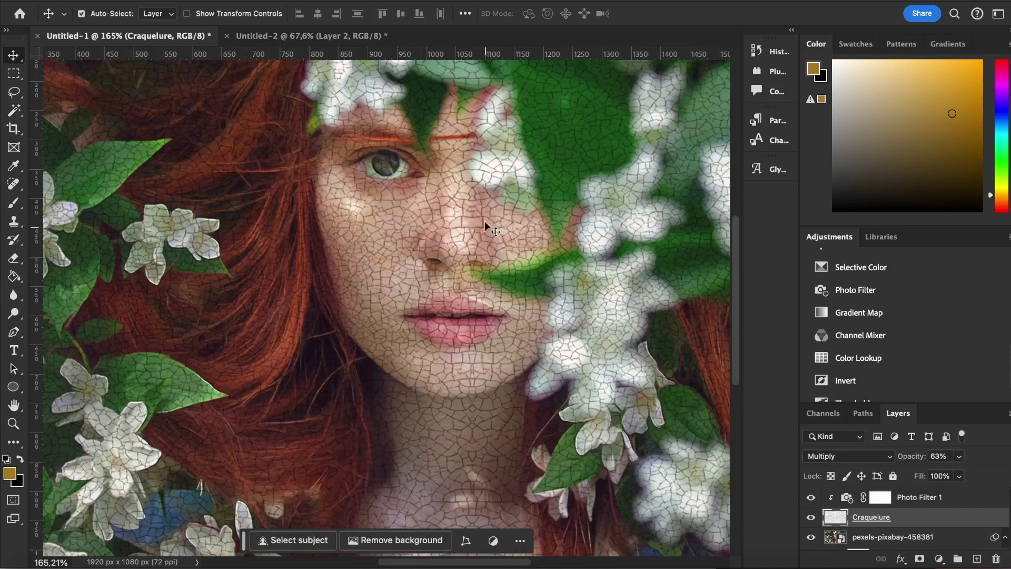
scroll(452, 210, left, 3)
scroll(452, 209, down, 2)
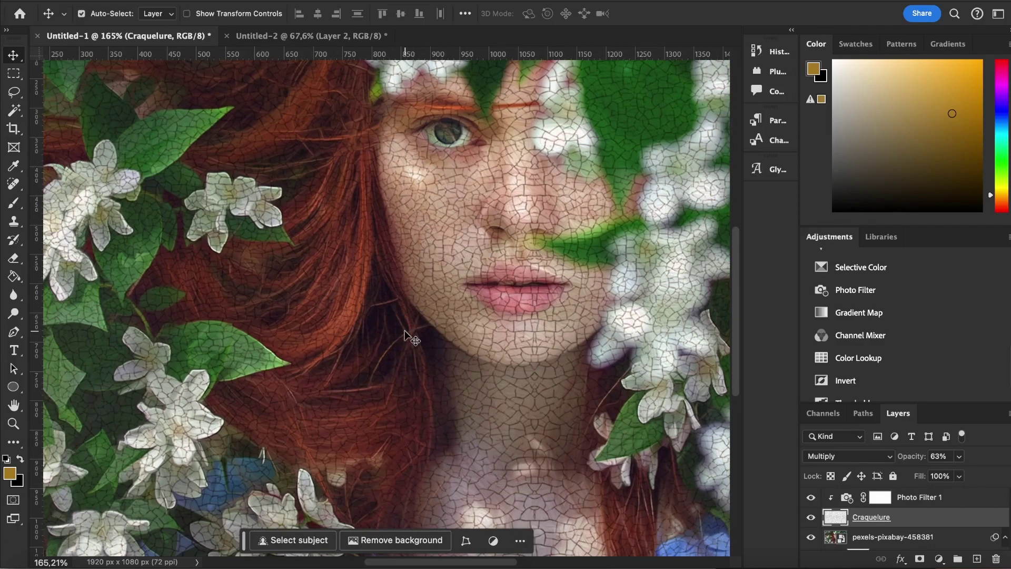
scroll(404, 331, down, 5)
scroll(405, 331, right, 4)
scroll(404, 331, down, 4)
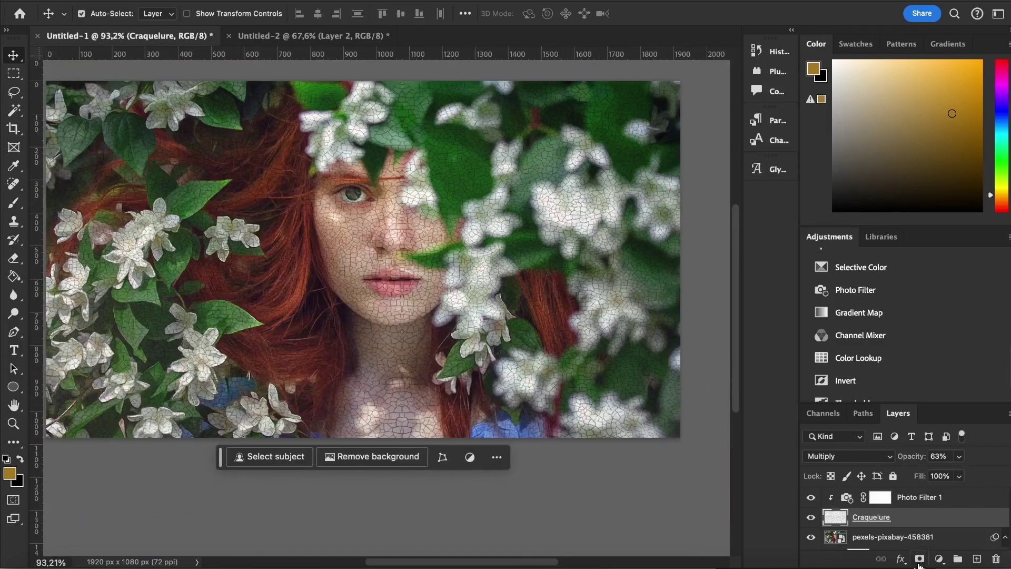
Step: Add a layer mask and paint mid grey over the face with a 412 px brush
click(919, 561)
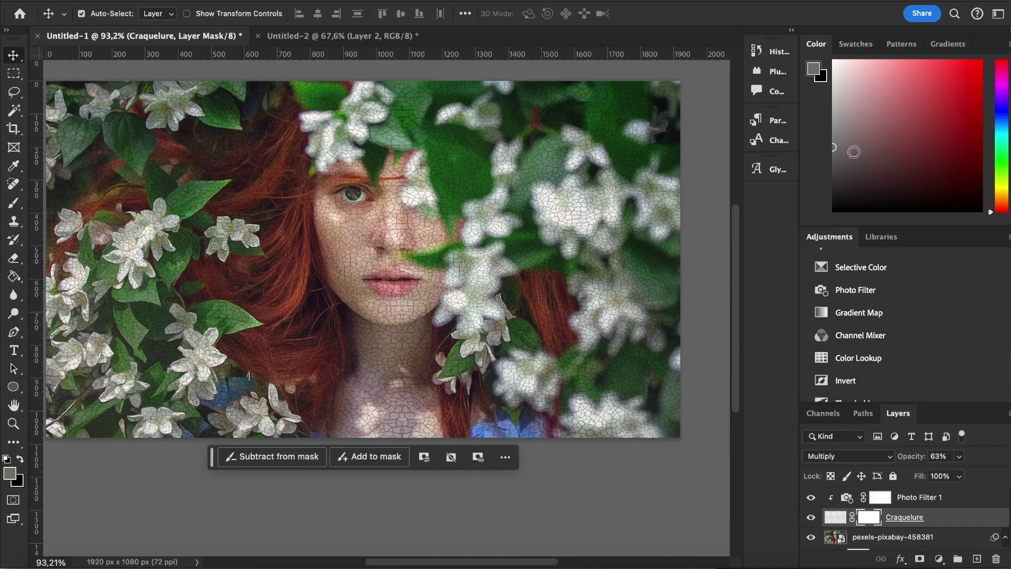
drag(835, 62, 820, 236)
drag(818, 187, 805, 127)
click(9, 204)
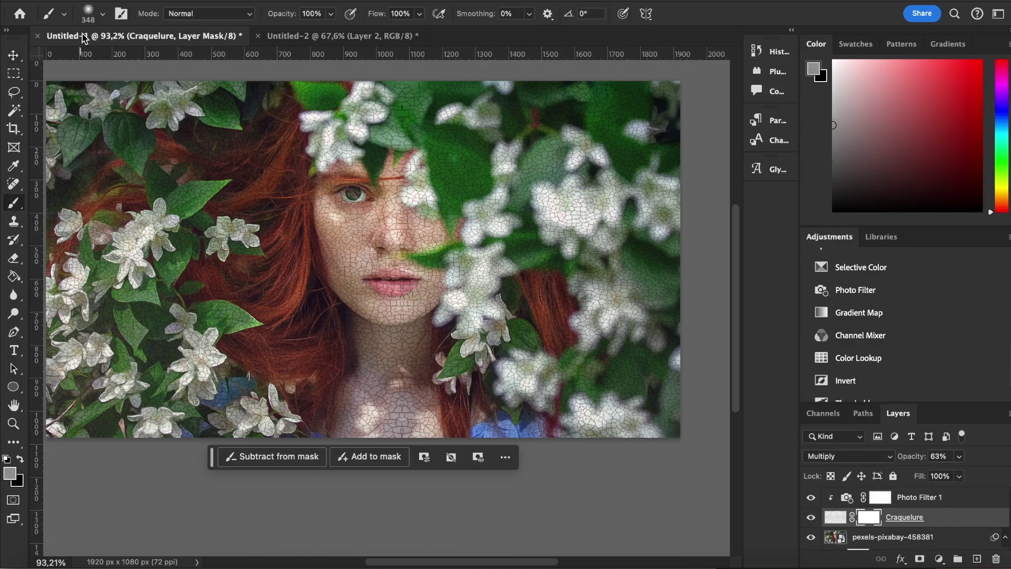
click(102, 14)
click(156, 58)
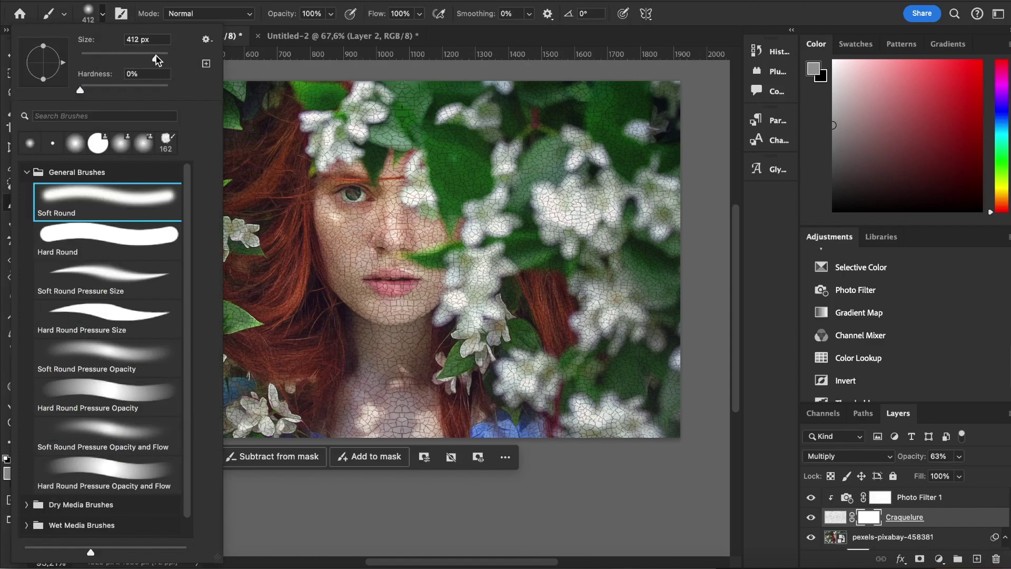
click(349, 174)
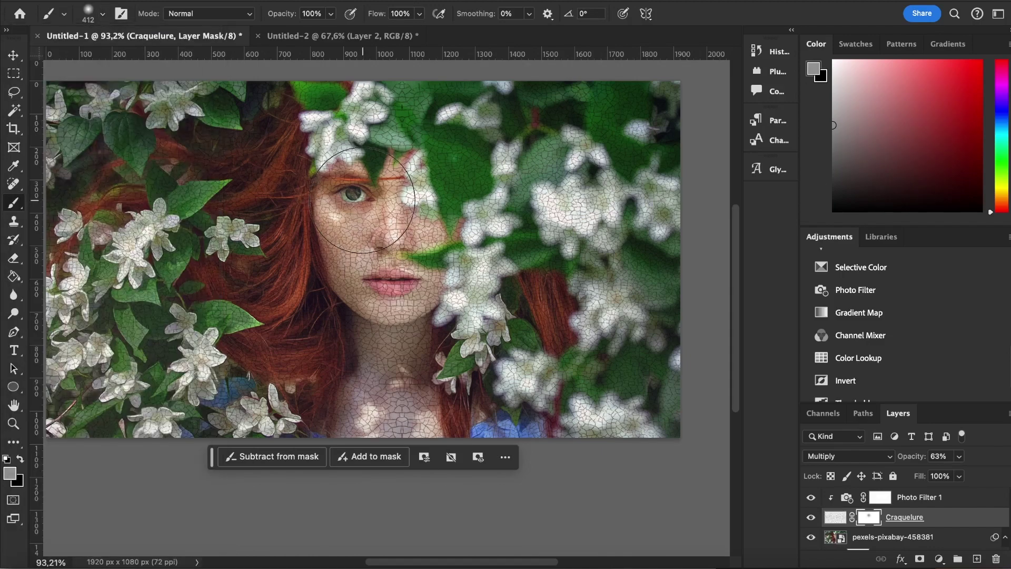
mouse_move(377, 206)
mouse_down()
mouse_move(387, 262)
mouse_move(368, 232)
mouse_move(295, 189)
mouse_up()
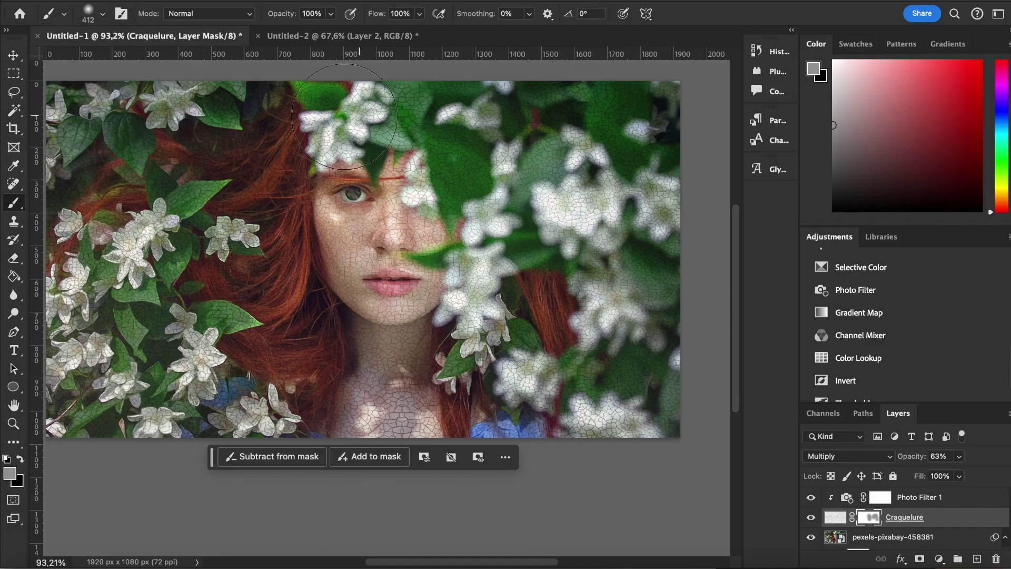
Step: Reselect the Craquelure layer itself and set its opacity to 61%
scroll(237, 339, left, 3)
scroll(267, 132, right, 1)
scroll(266, 133, right, 2)
click(836, 517)
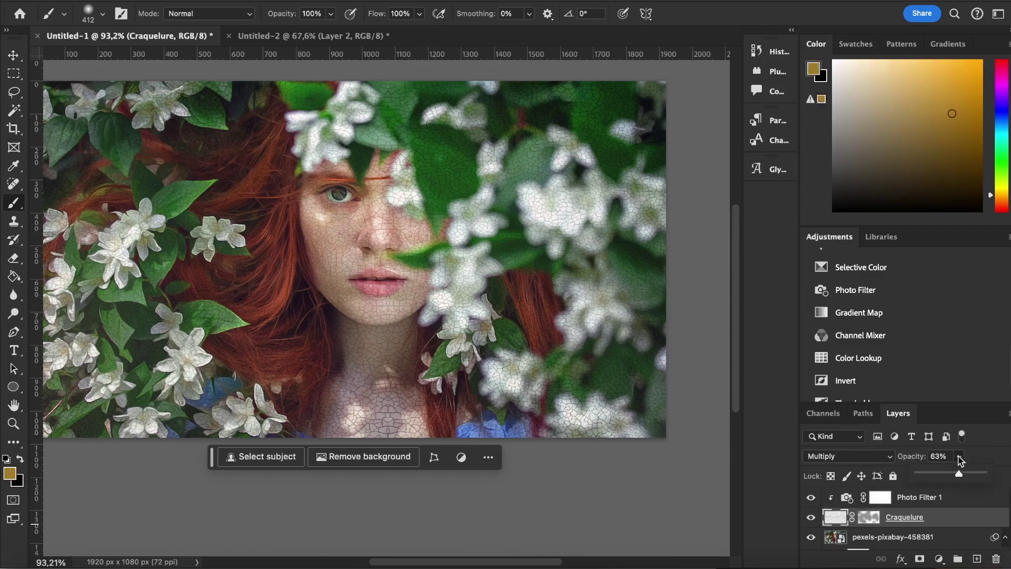
click(959, 456)
drag(955, 475, 957, 475)
scroll(437, 308, down, 2)
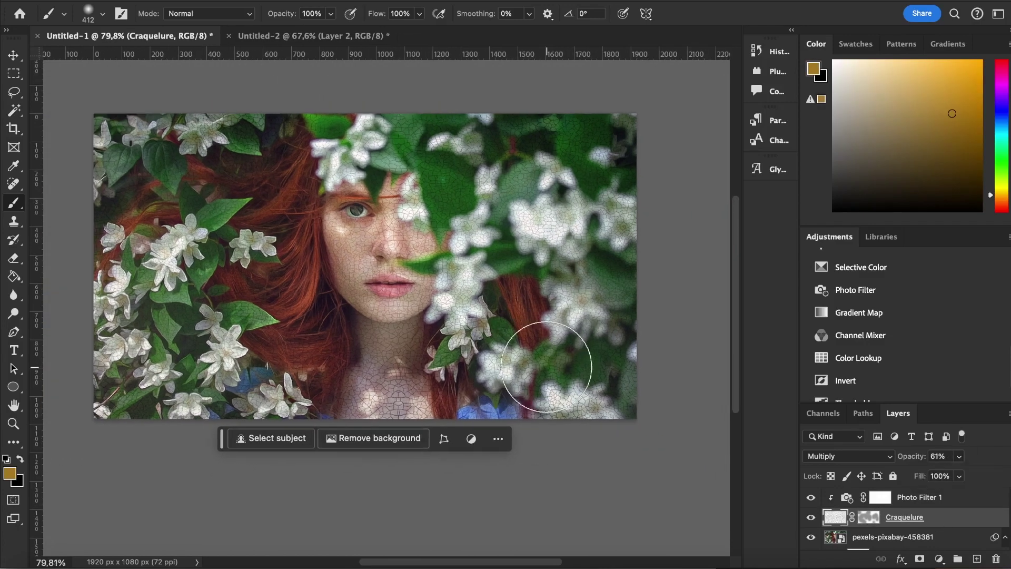
Step: Add a new layer above Photo Filter 1 and fill it with golden brown
click(968, 501)
click(976, 558)
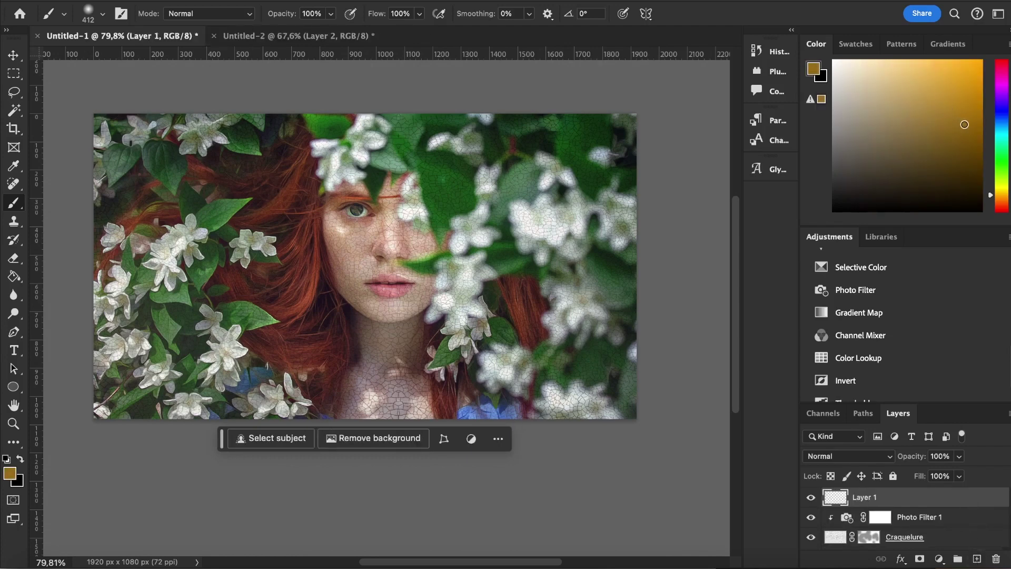
click(15, 277)
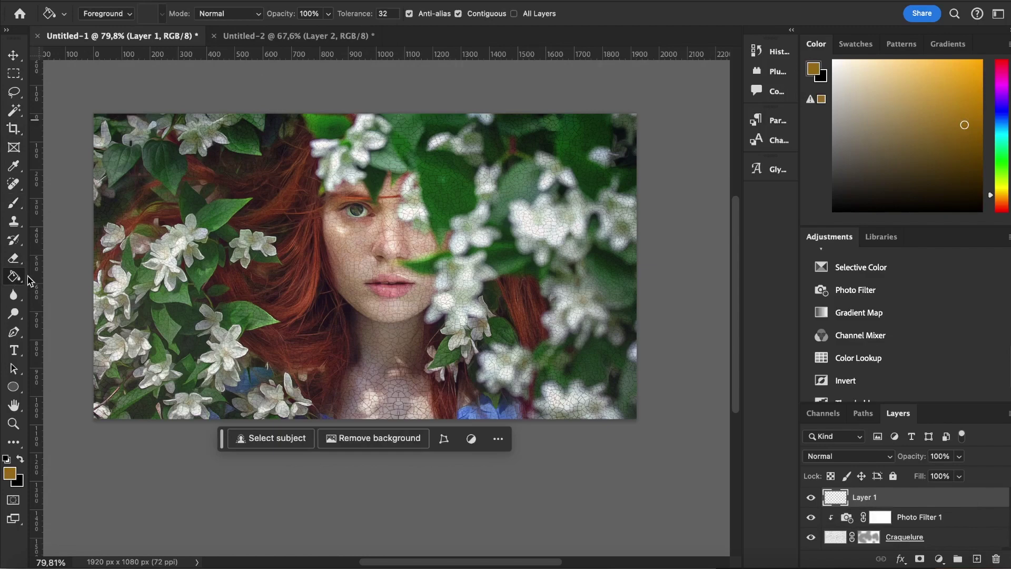
click(324, 251)
Step: Set the golden layer to Soft Light blend mode at 29% opacity
click(851, 456)
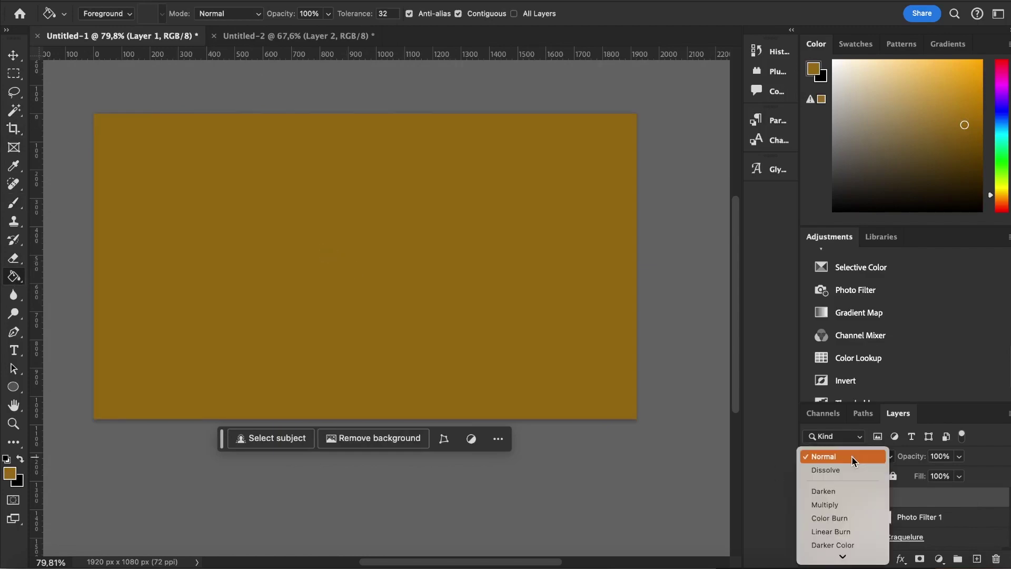
click(846, 412)
click(959, 456)
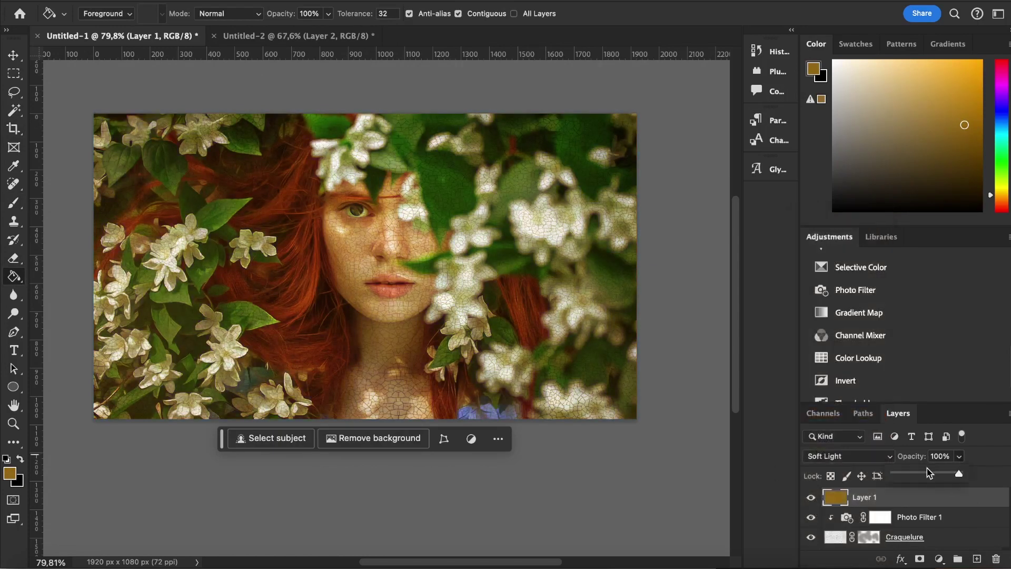
drag(922, 473, 911, 474)
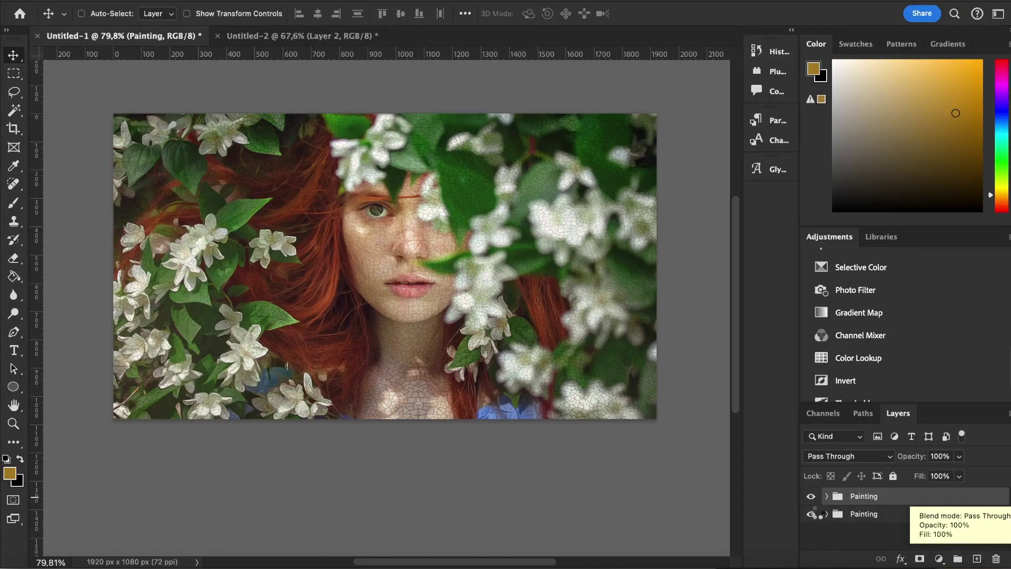
Step: Merge the duplicated Painting group into a single Painting layer with Cmd+E
key(super+e)
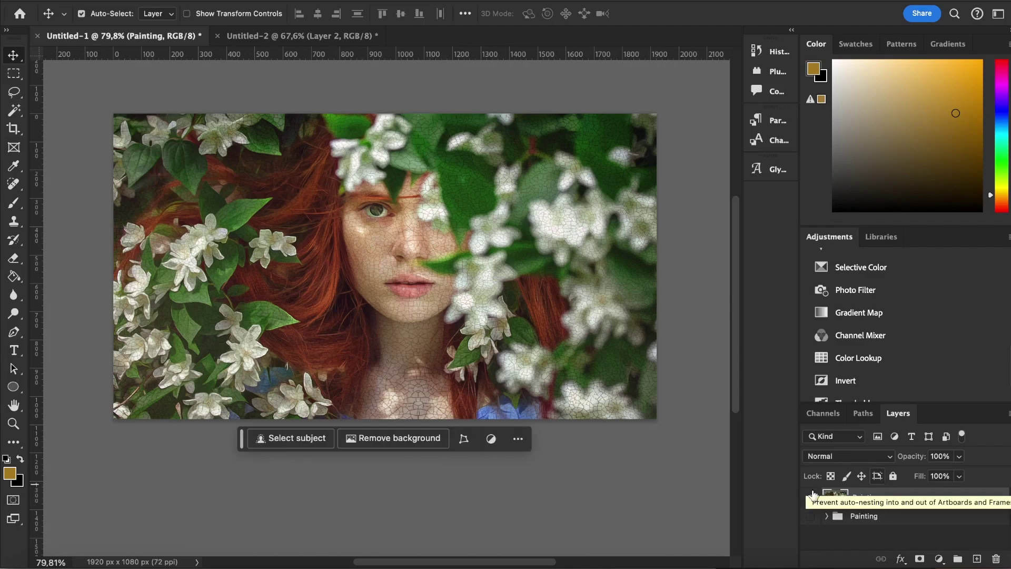
click(372, 0)
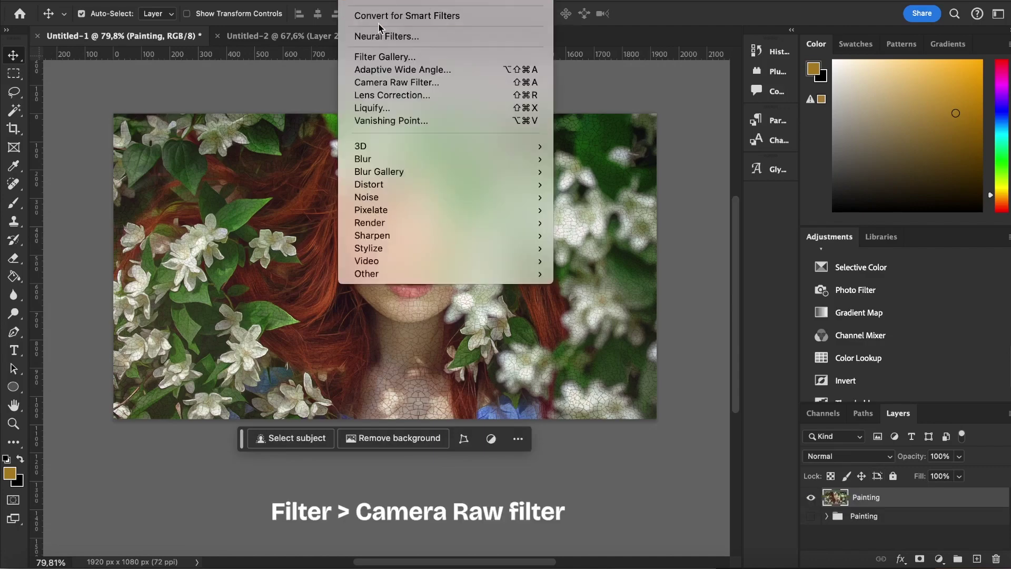
Step: Open Camera Raw and nudge the Basic sliders for slight warmth and muted colours
click(388, 82)
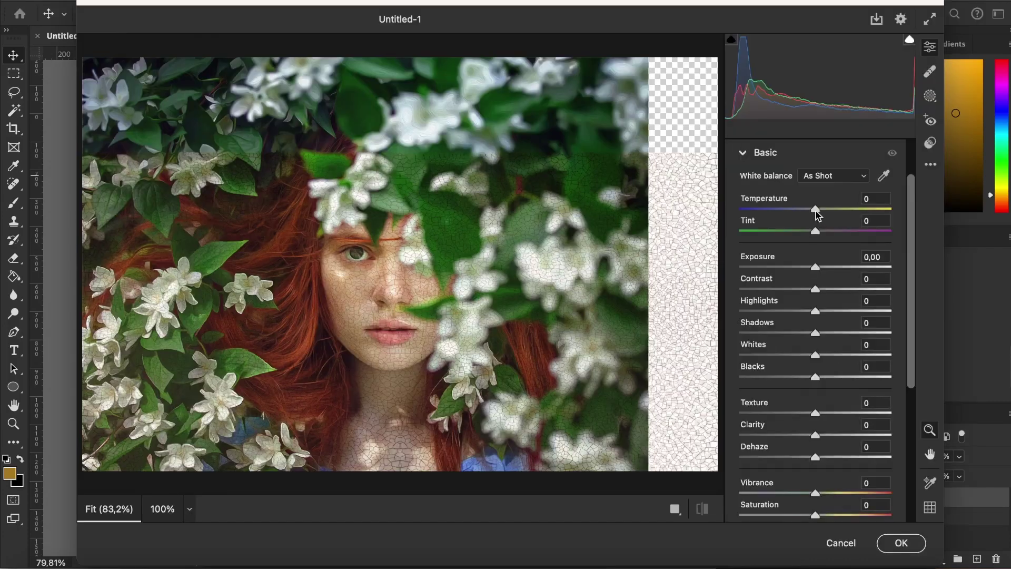
drag(815, 210, 822, 210)
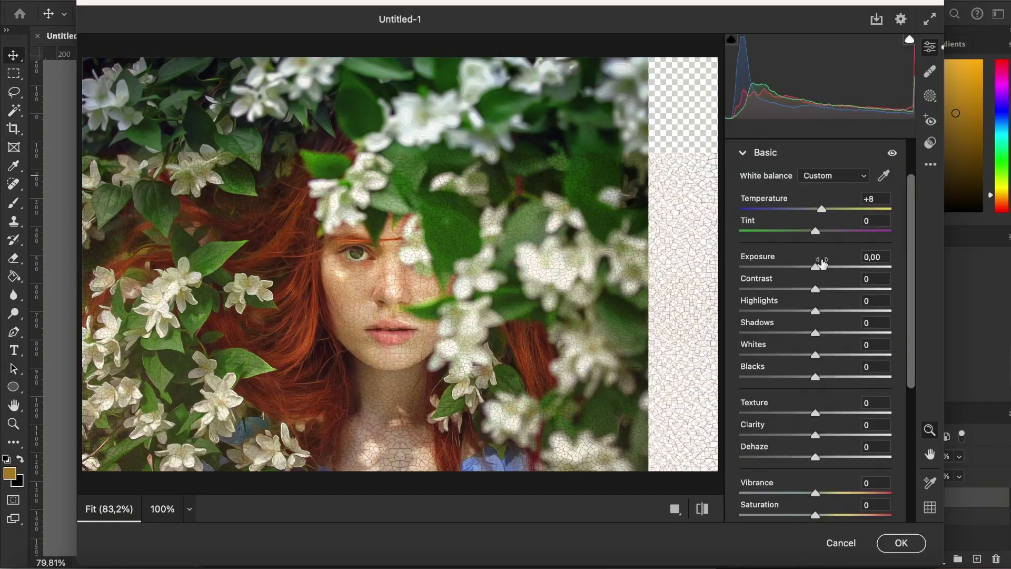
drag(815, 268, 811, 268)
scroll(815, 263, down, 2)
mouse_move(816, 232)
mouse_down()
mouse_move(836, 235)
mouse_move(828, 235)
mouse_up()
scroll(830, 250, down, 2)
scroll(816, 243, down, 1)
scroll(817, 240, down, 1)
drag(815, 257, 808, 257)
scroll(817, 279, down, 2)
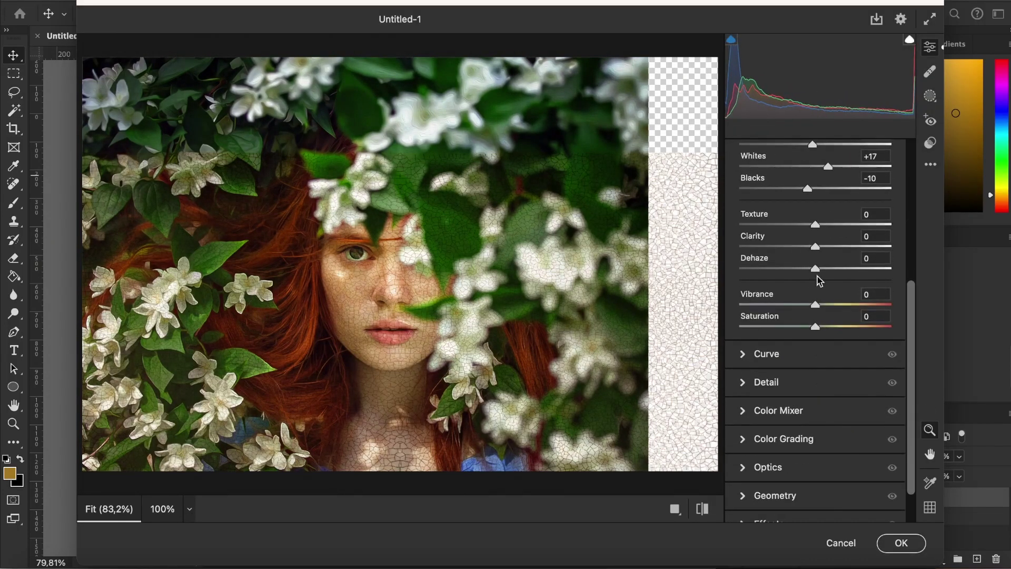
mouse_move(815, 326)
mouse_down()
mouse_move(799, 327)
mouse_move(810, 326)
mouse_up()
drag(815, 304, 790, 330)
scroll(812, 309, down, 1)
Step: Lift the tone curve highlights and tint the Color Grading highlights warm orange
click(766, 310)
drag(857, 260, 858, 258)
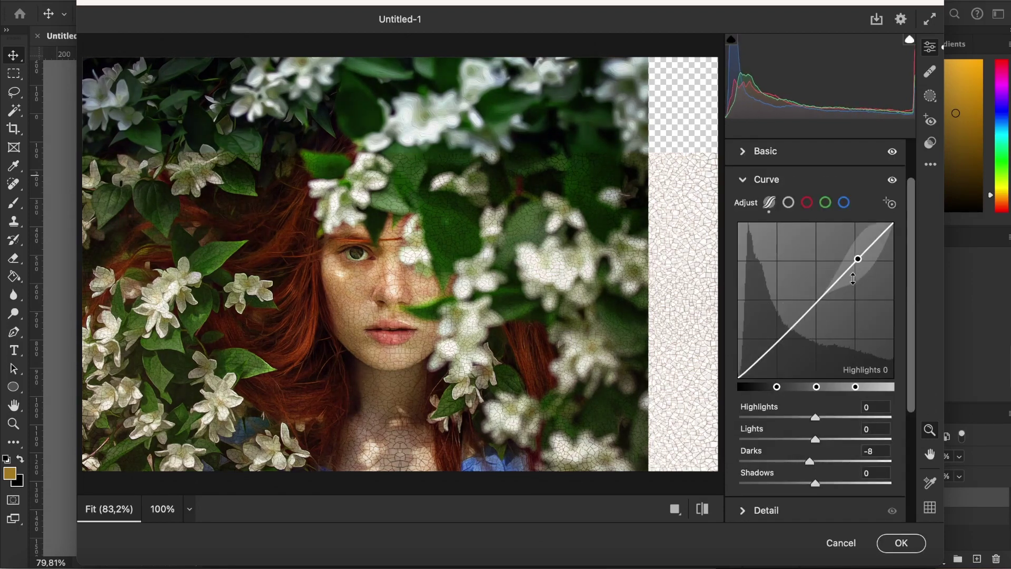
scroll(754, 251, up, 2)
click(754, 248)
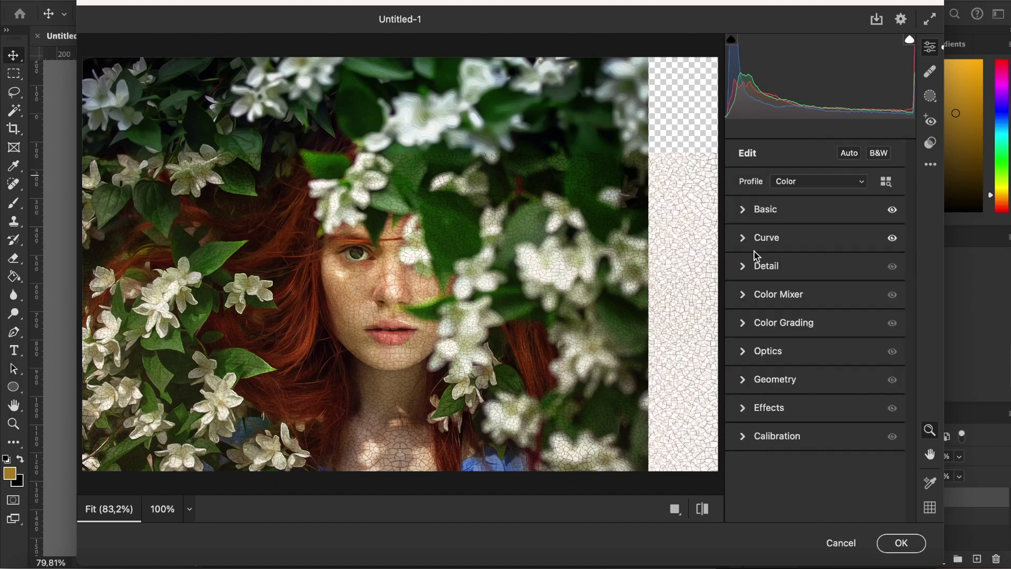
click(773, 325)
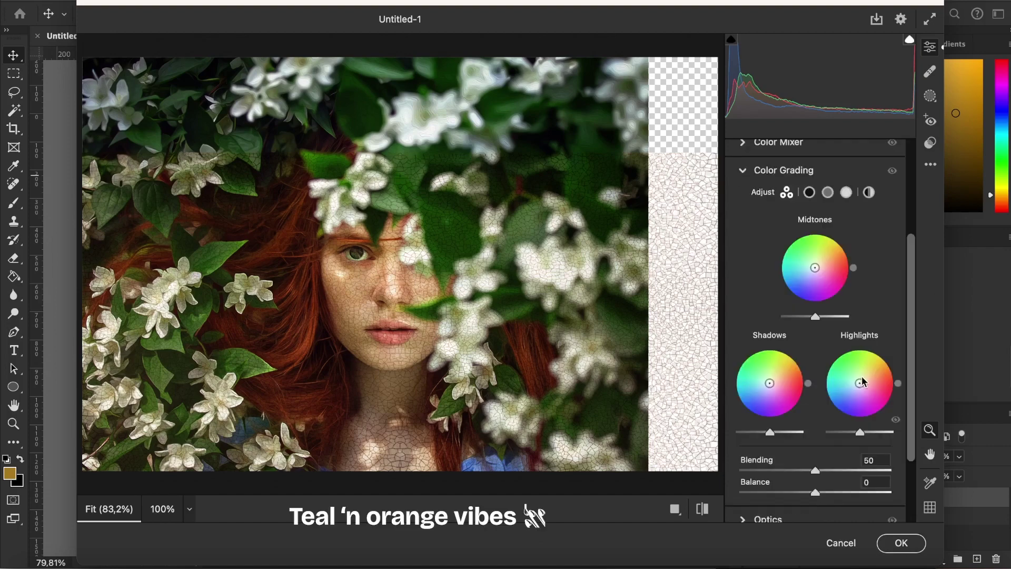
drag(859, 383, 862, 381)
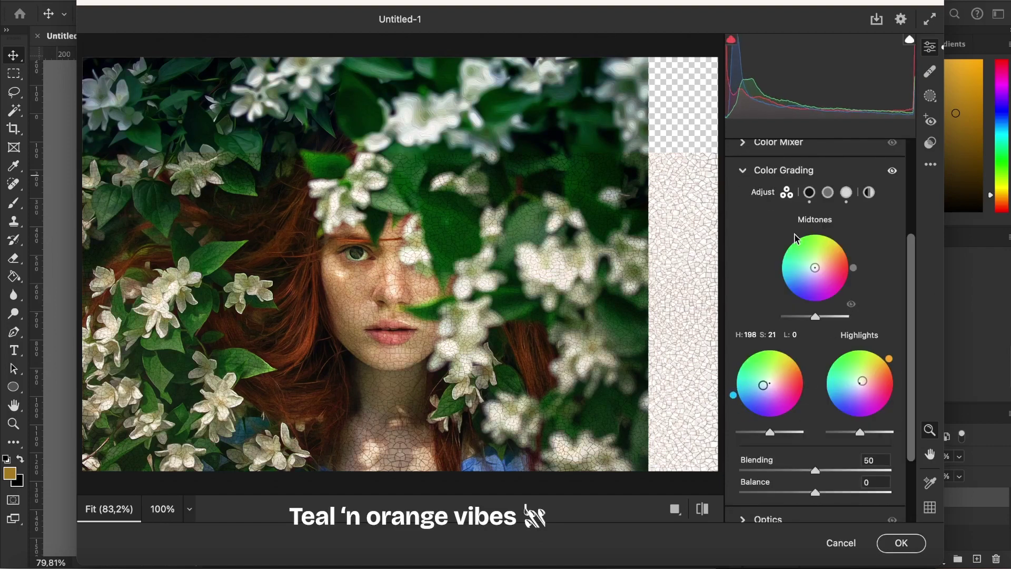
click(783, 169)
Step: Darken the image edges with a -37 Optics vignette
click(766, 352)
drag(804, 418, 792, 418)
click(810, 505)
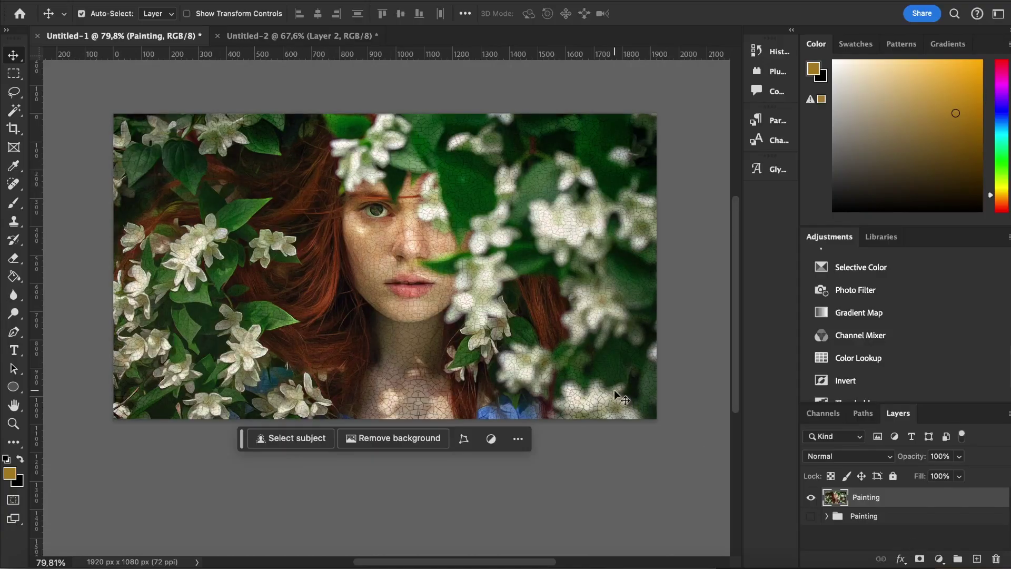
Step: Hide and reshow the graded Painting layer to compare it with the ungraded version
scroll(619, 398, up, 2)
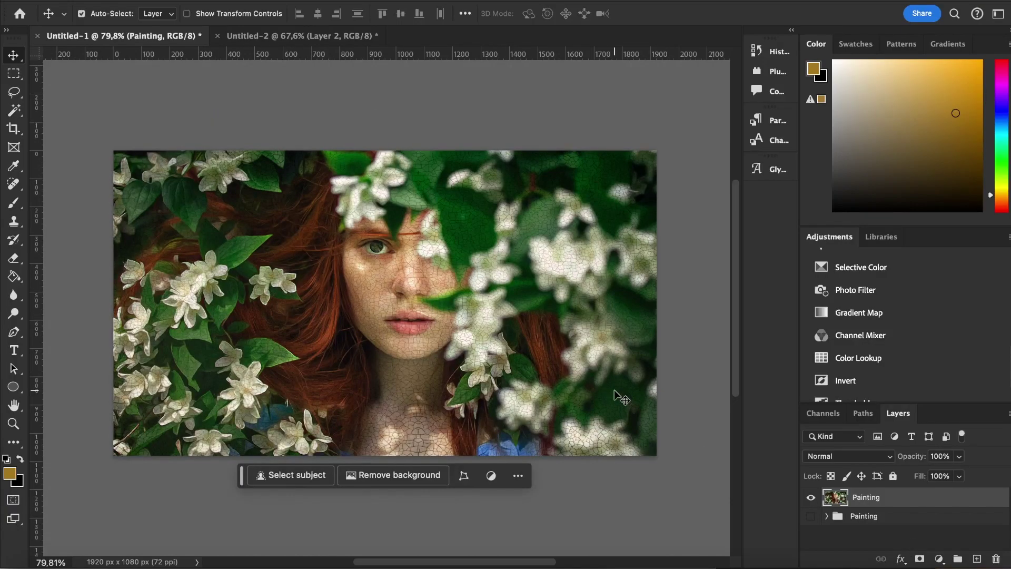
click(811, 498)
click(810, 498)
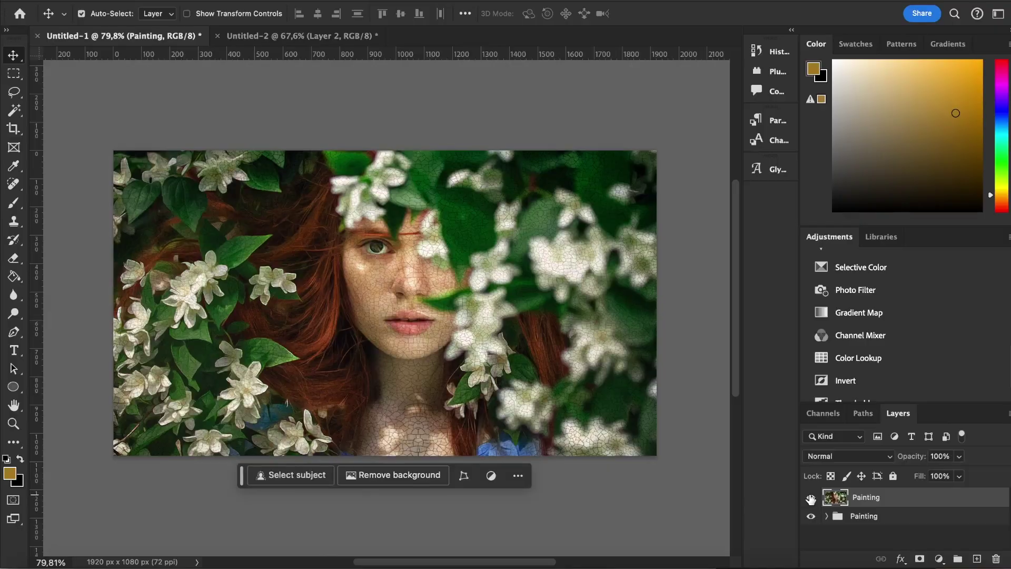